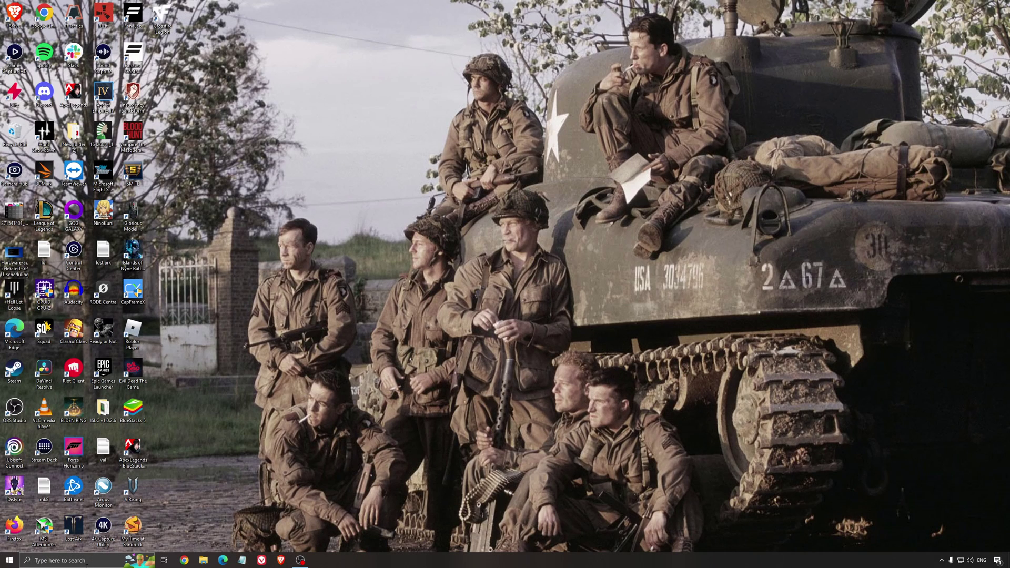
Step: Search Windows for "game mode" and review the Game Mode, Xbox Game Bar and Captures settings
left_click(90, 561)
type("game mode")
key("Return")
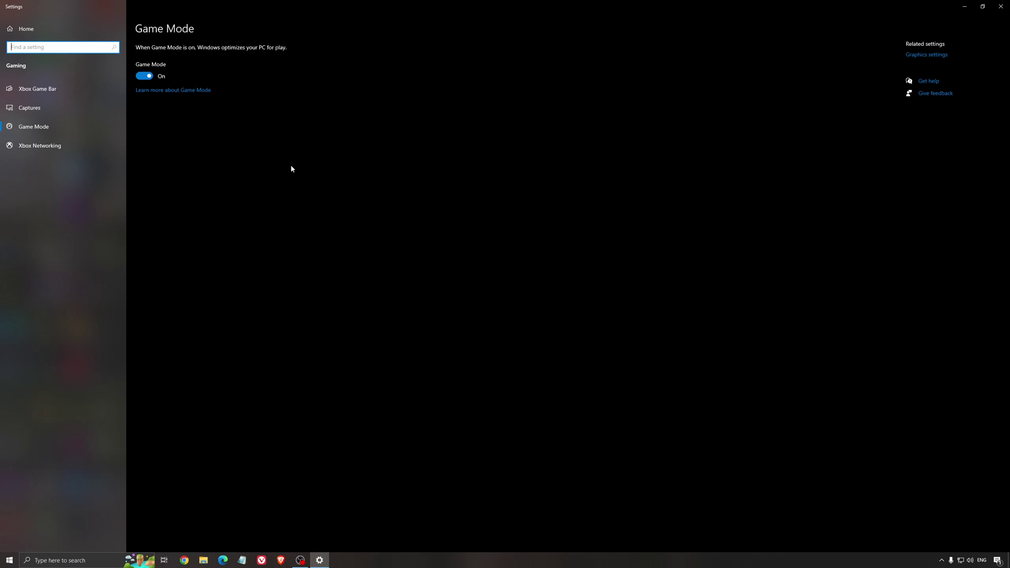
left_click(66, 94)
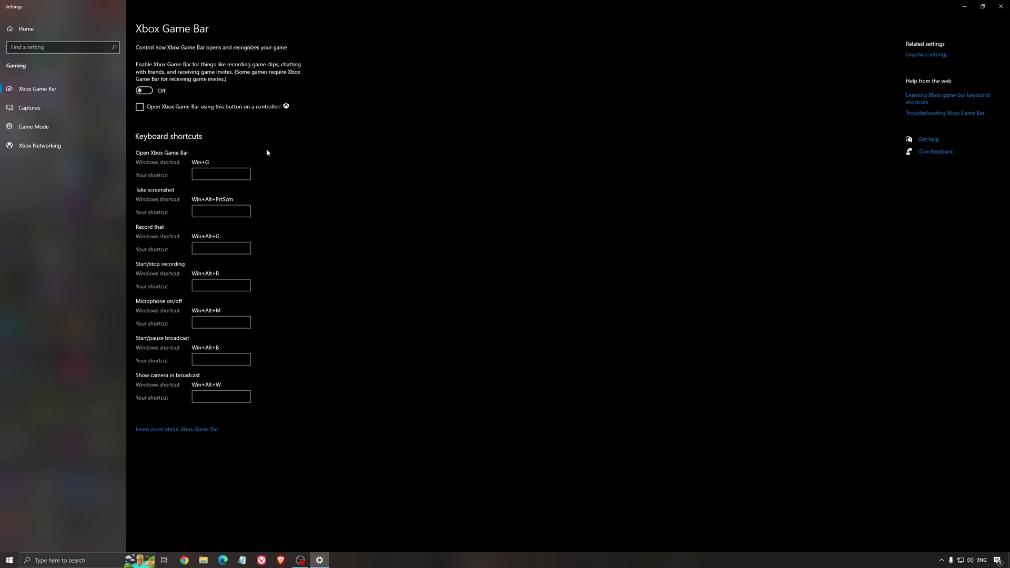
left_click(69, 108)
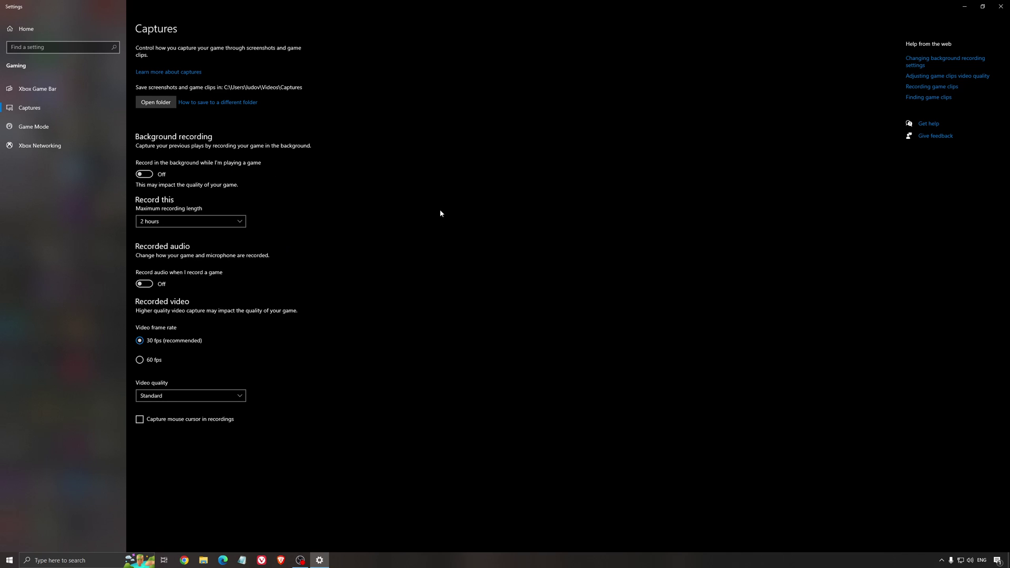
left_click(1001, 6)
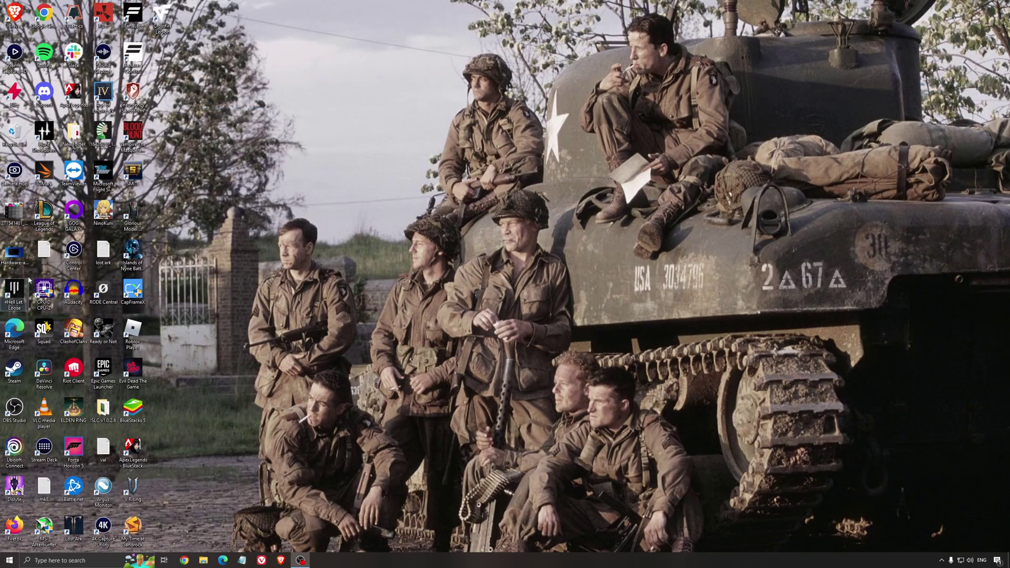
Step: View the Hardware-accelerated GPU scheduling image saved on the desktop and close it
double_click(14, 256)
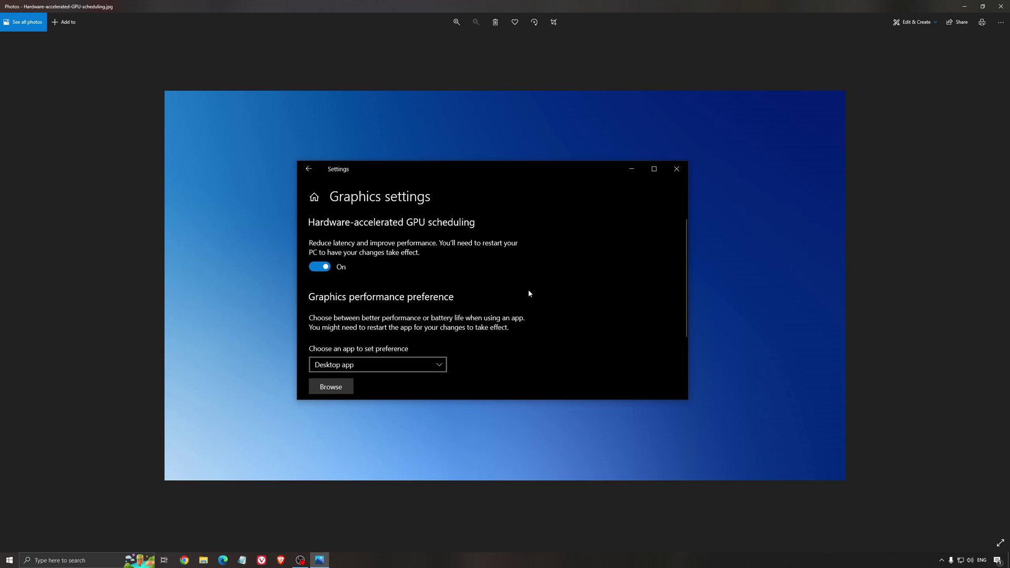
left_click(1001, 7)
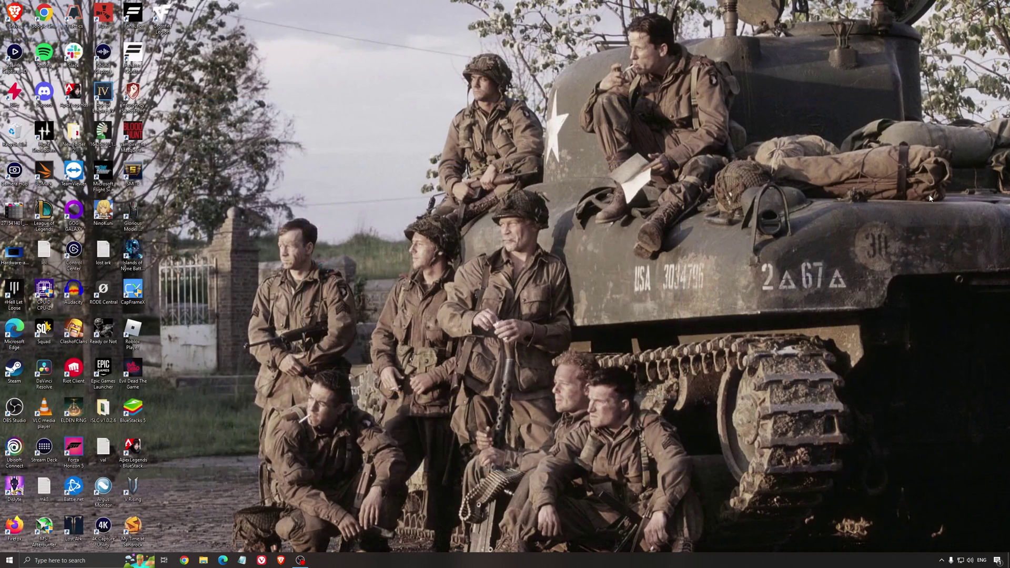
Step: Open AMD Software, check for driver updates, and review the global graphics settings before closing it
left_click(941, 562)
left_click(951, 531)
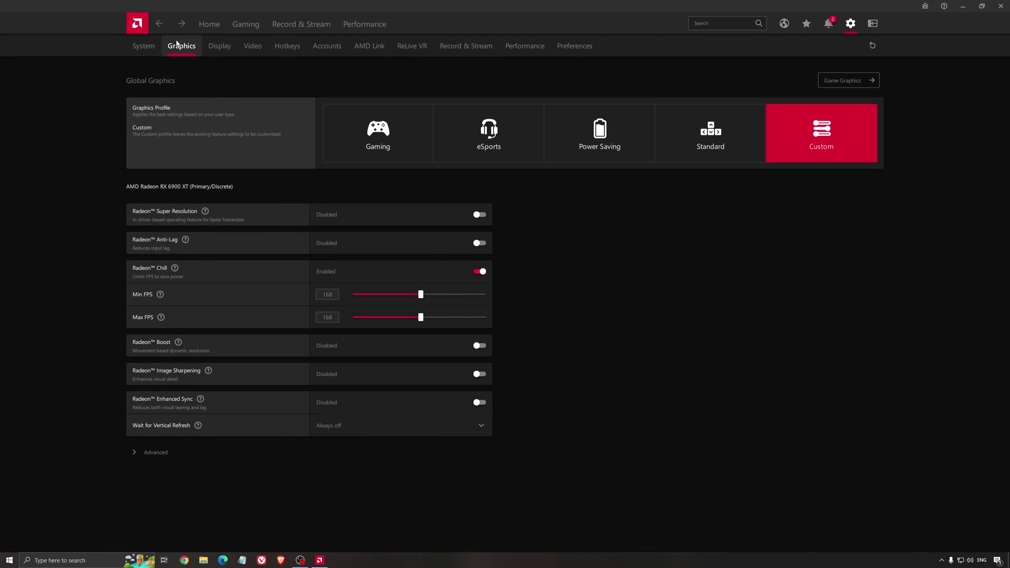
left_click(205, 24)
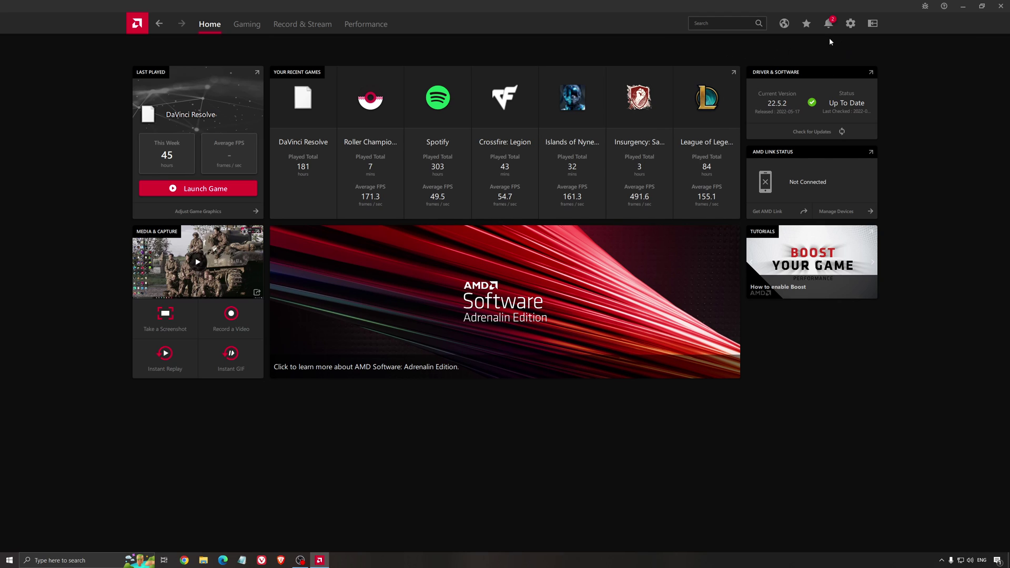
left_click(805, 136)
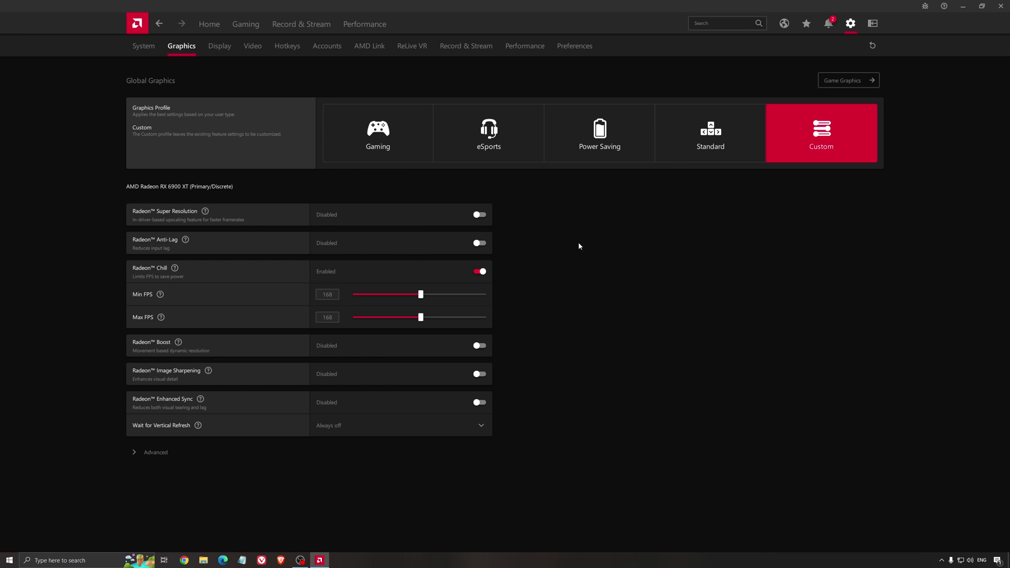
left_click(1001, 5)
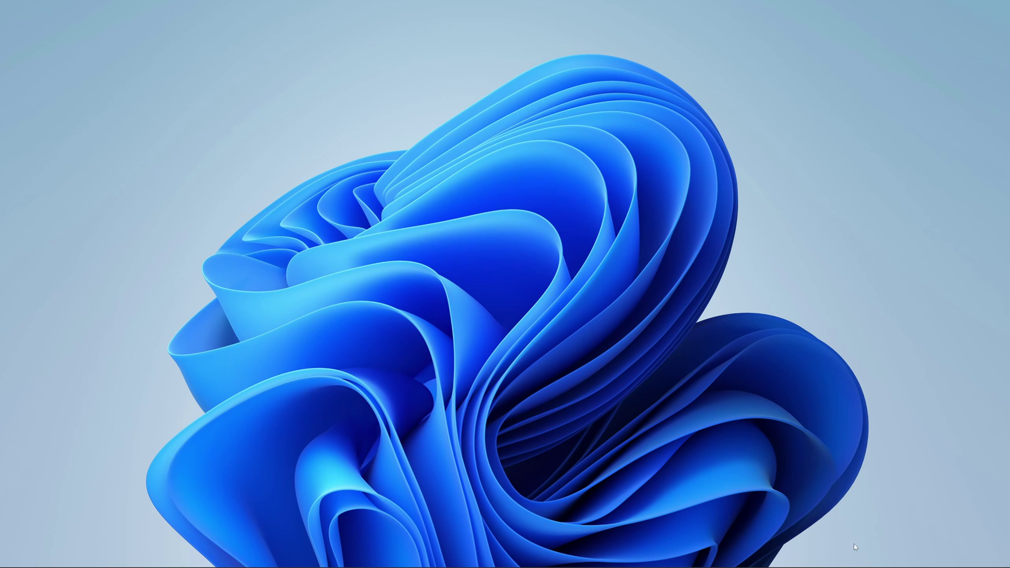
Step: Open NVIDIA Control Panel and review the global settings in Manage 3D Settings
left_click(910, 559)
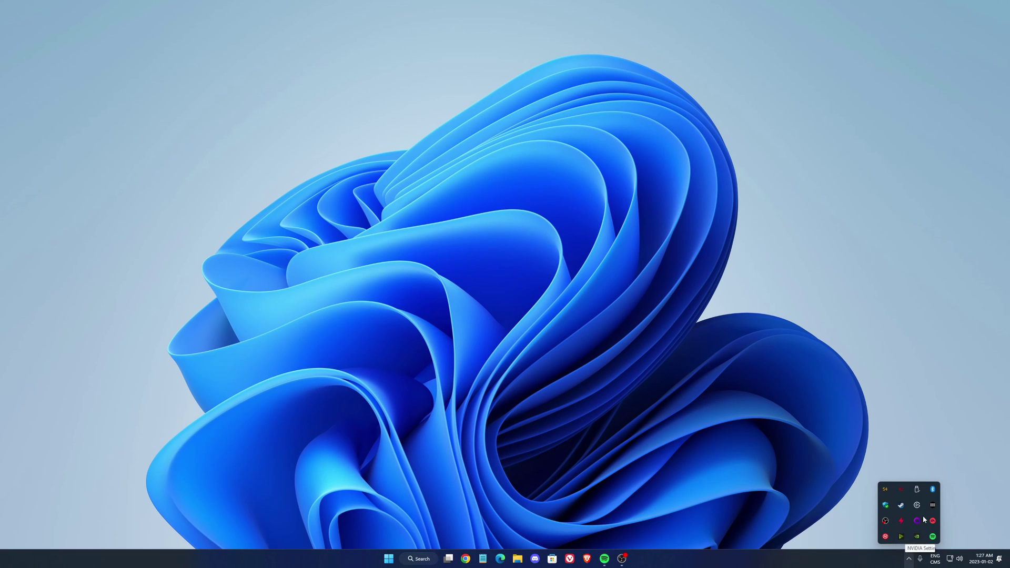
right_click(919, 537)
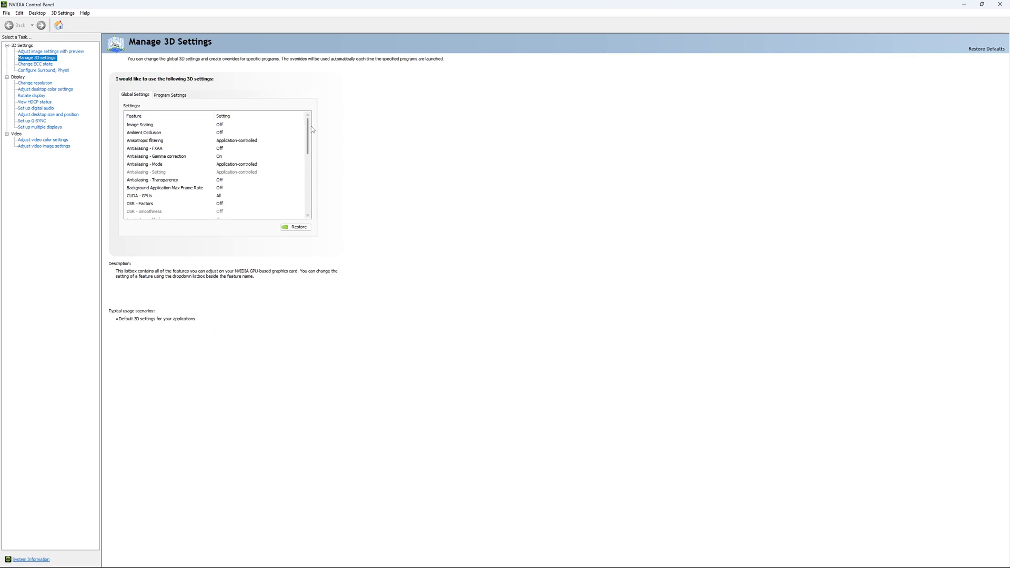
left_click_drag(309, 125, 311, 147)
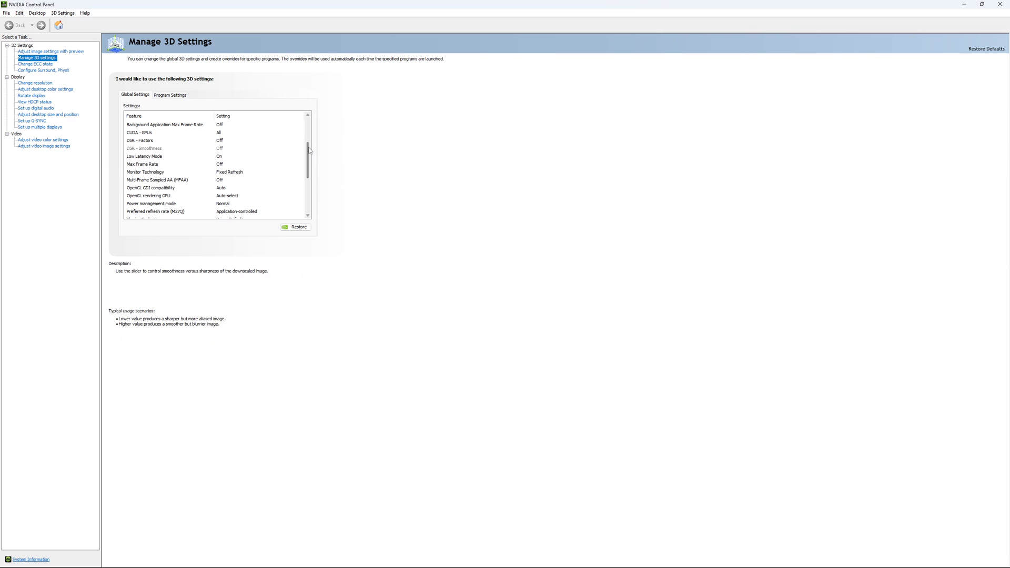
left_click_drag(309, 151, 309, 157)
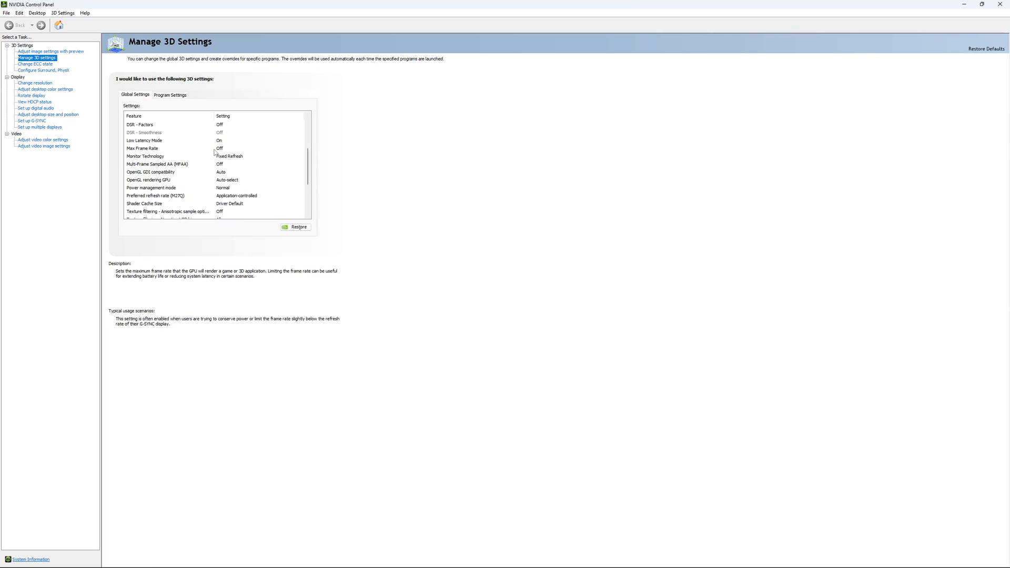
Step: Try the Max Frame Rate limit in the global 3D settings and set it back to Off
left_click(215, 152)
left_click(215, 152)
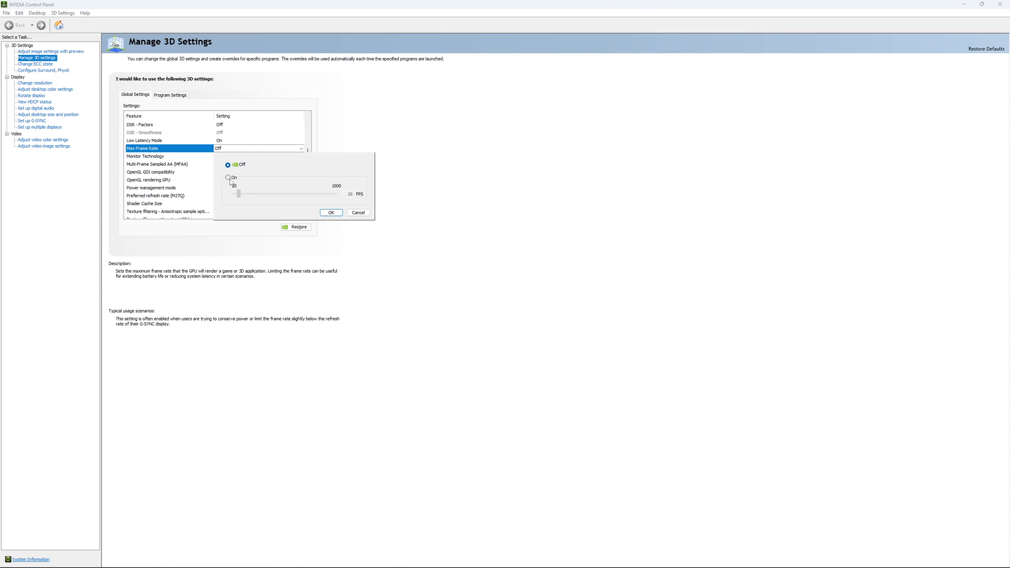
left_click(228, 178)
left_click_drag(245, 200, 255, 202)
left_click_drag(252, 200, 252, 200)
left_click(228, 165)
left_click(331, 213)
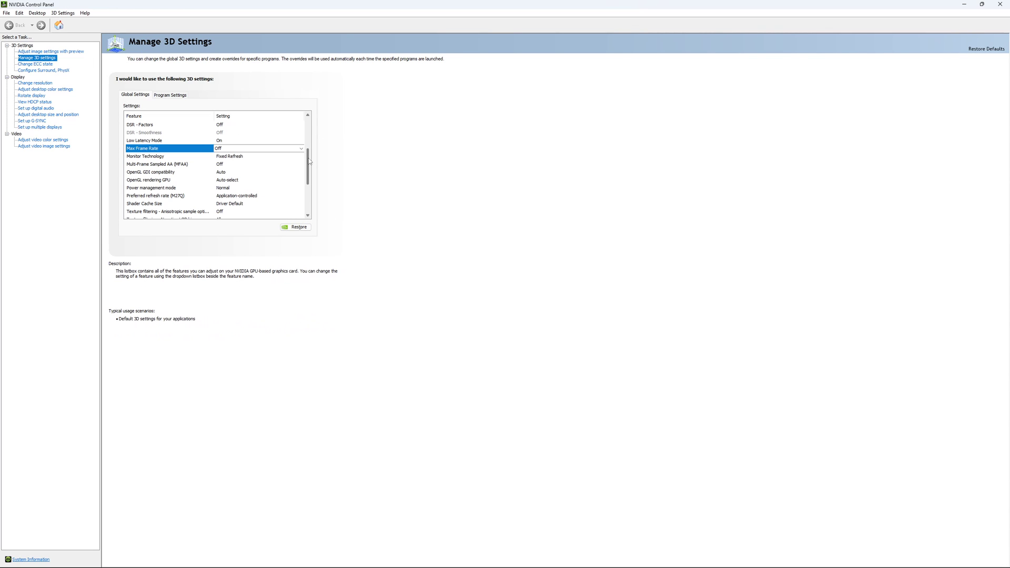
Step: Review the remaining global 3D settings and the GPU's ECC state
scroll(274, 162, "down", 3)
left_click(46, 65)
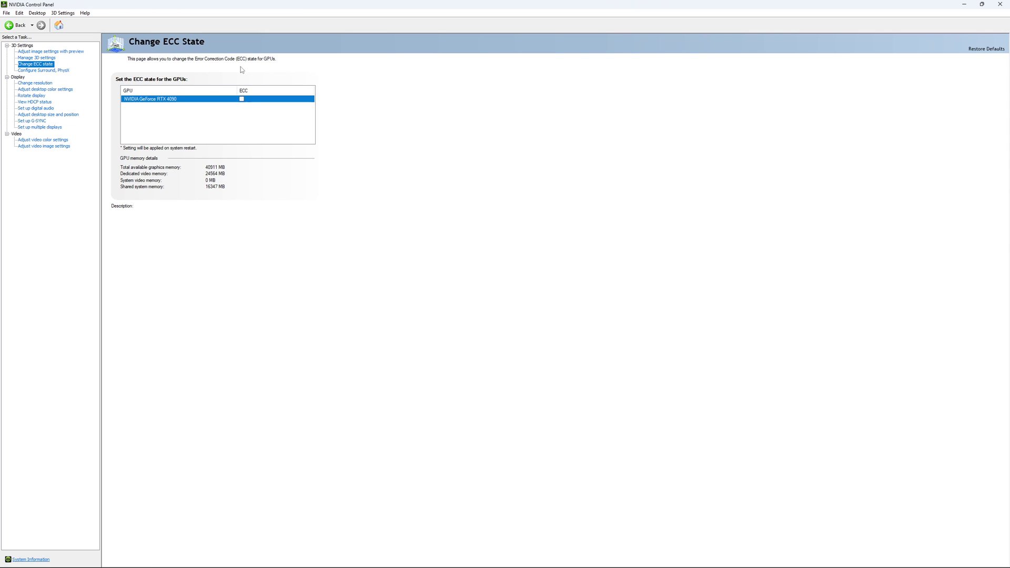
mouse_move(263, 103)
Step: Examine the refresh rates offered for the M27Q display at its native resolution, keep 170Hz selected, and open the G-SYNC setup
left_click(28, 84)
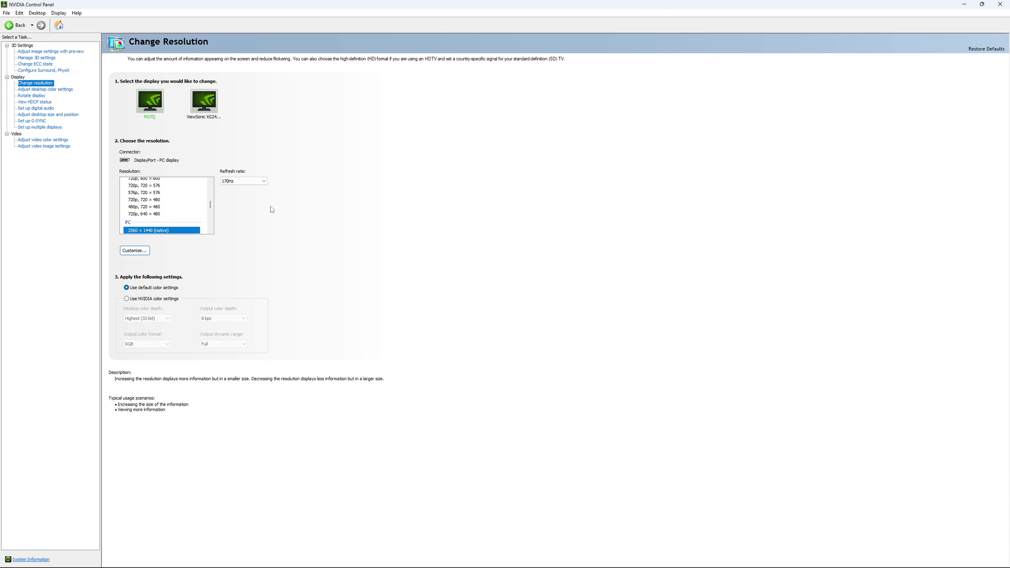
left_click(250, 181)
left_click(250, 188)
left_click(256, 181)
left_click(350, 193)
left_click(252, 180)
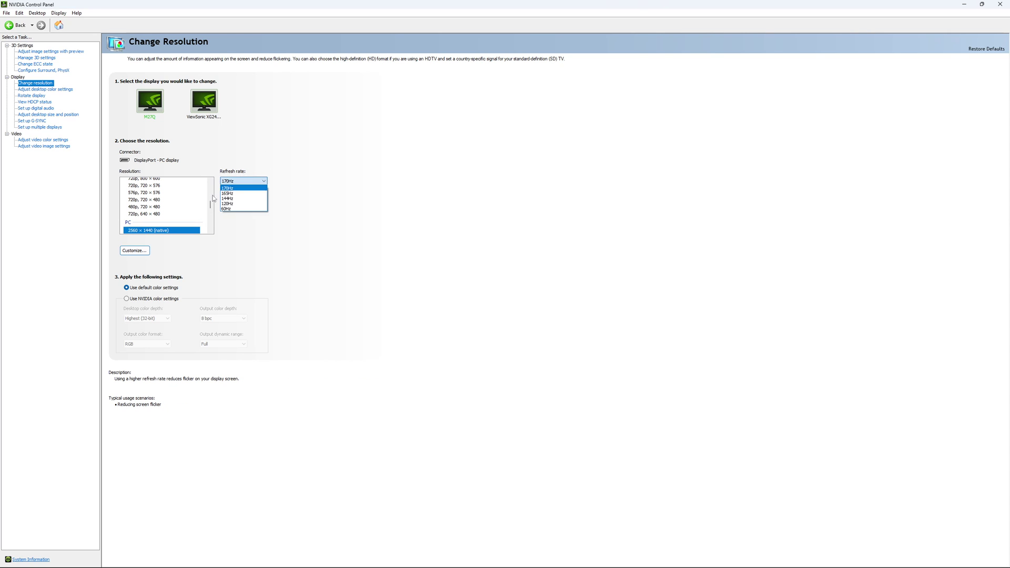
left_click(358, 182)
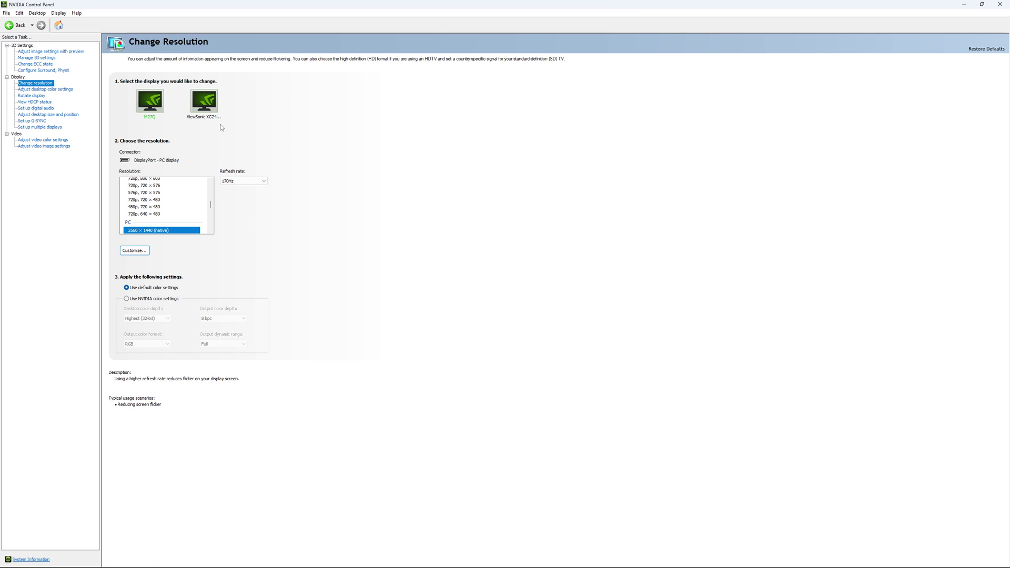
left_click(33, 121)
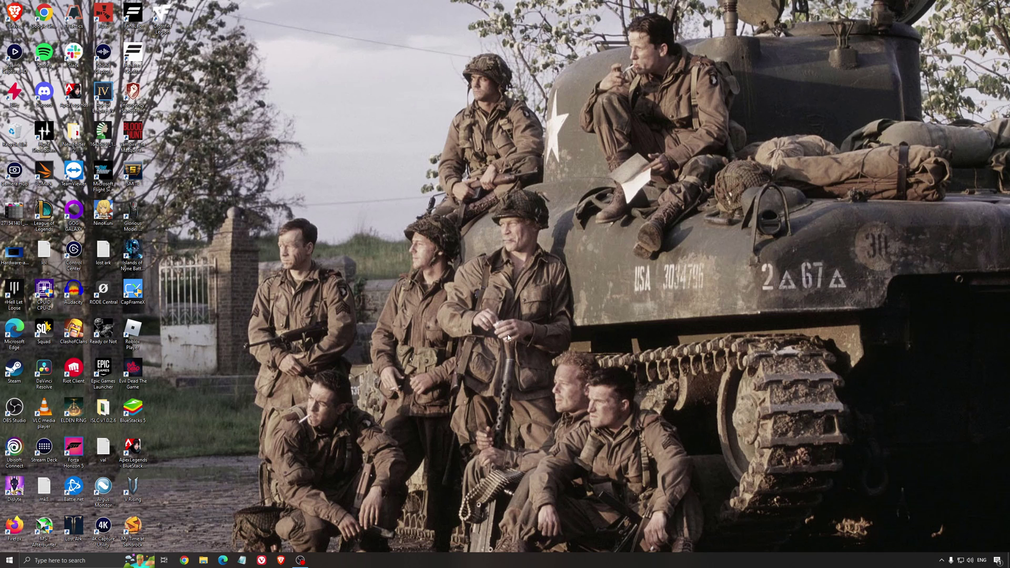
Step: Open the Windows power plan's edit page and go to the Power Options overview
left_click(98, 566)
type("nvidia")
key("Return")
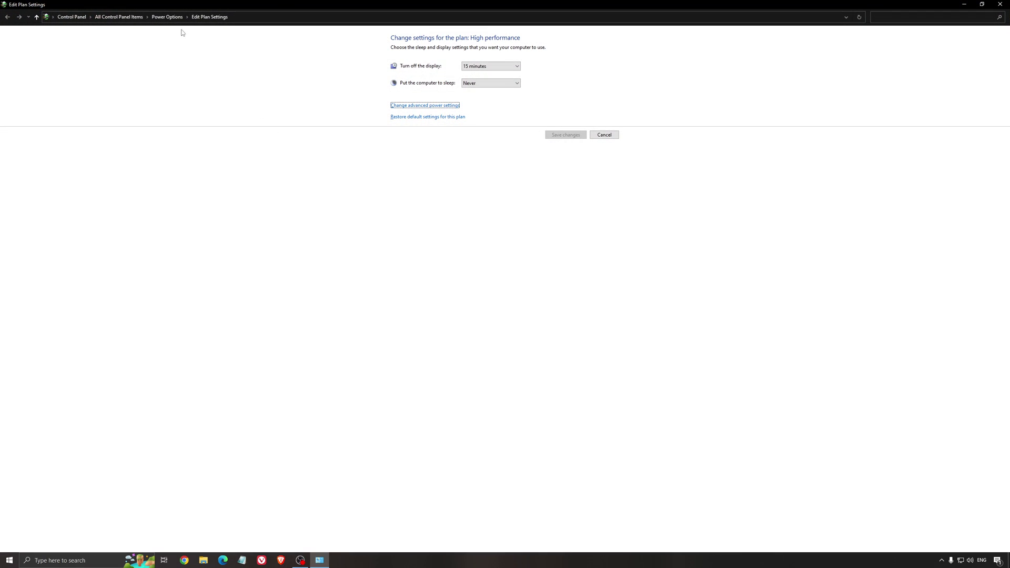
left_click(167, 17)
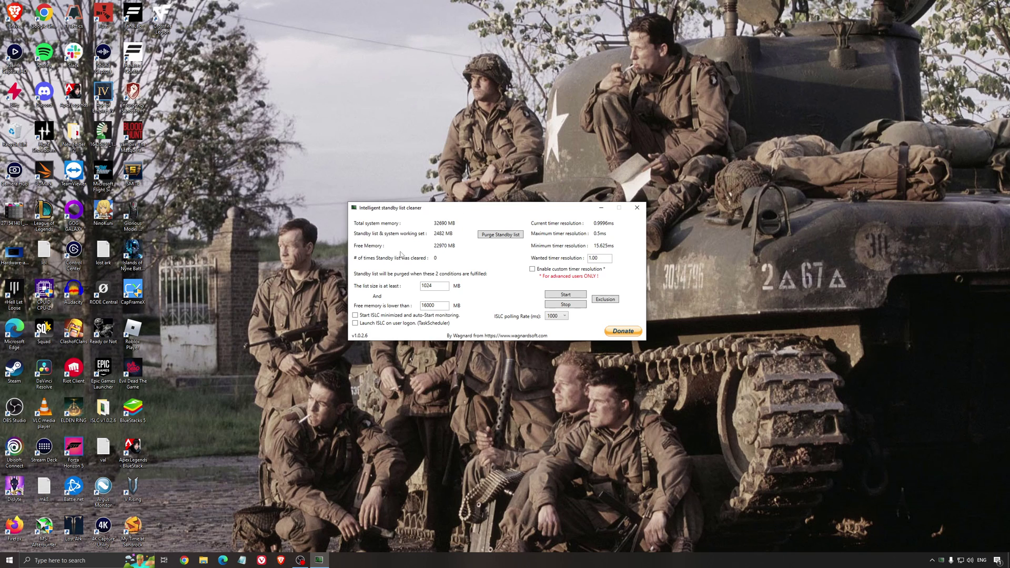
Step: Start standby list monitoring in Intelligent standby list cleaner with a free memory threshold of 16000 MB, and minimize its window
left_click_drag(425, 211, 421, 217)
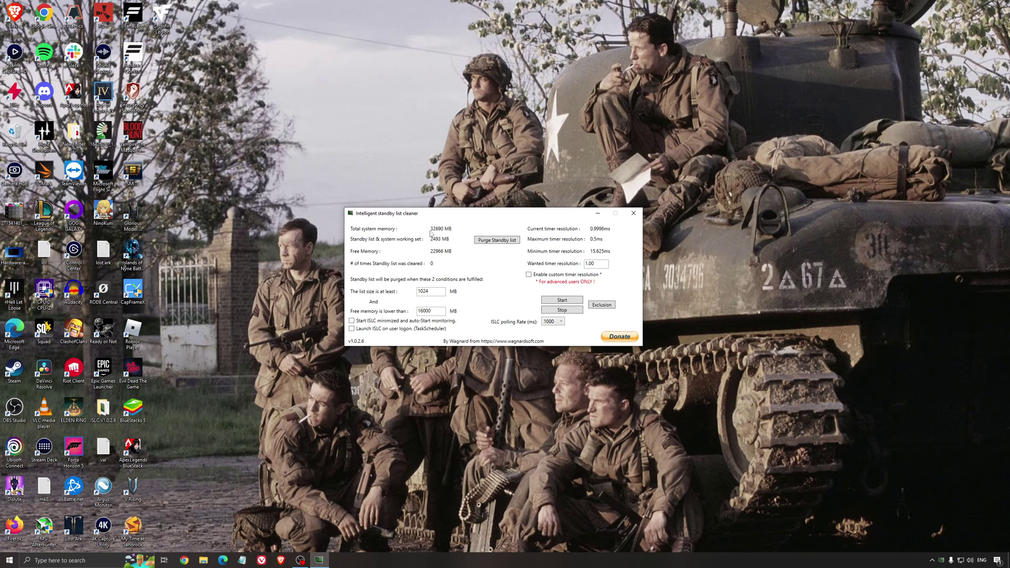
double_click(441, 313)
left_click(559, 300)
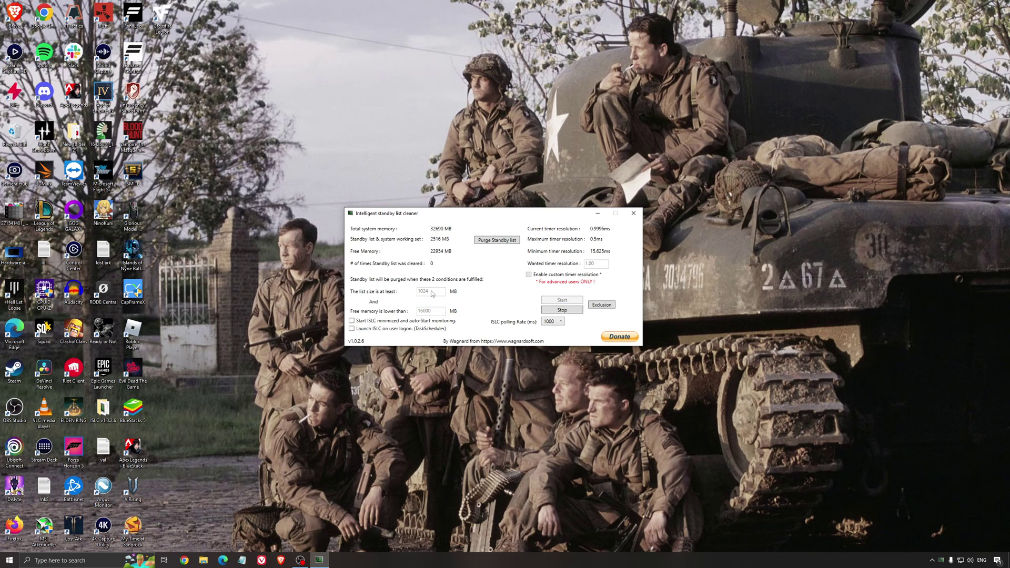
left_click_drag(536, 213, 569, 212)
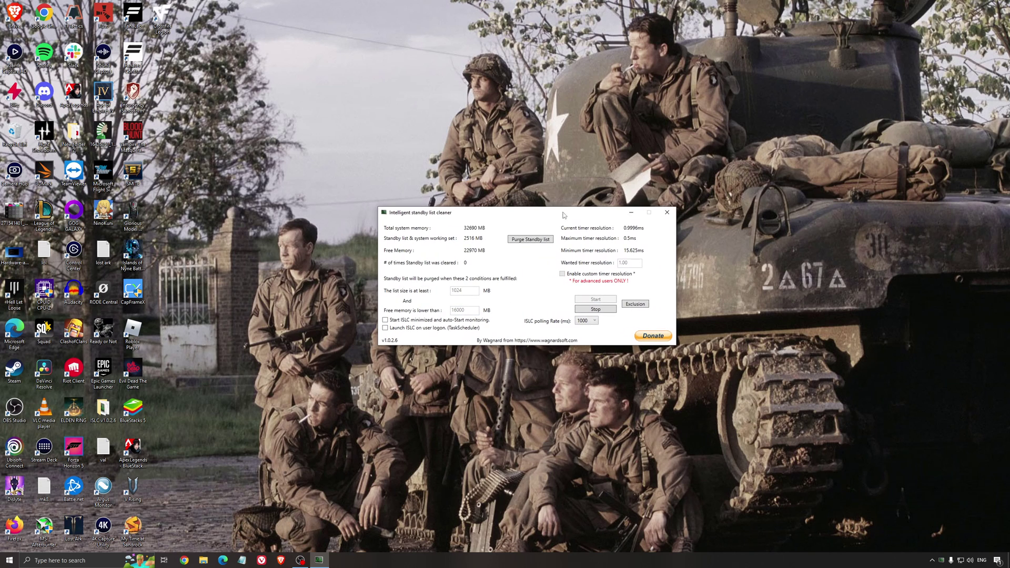
left_click(631, 213)
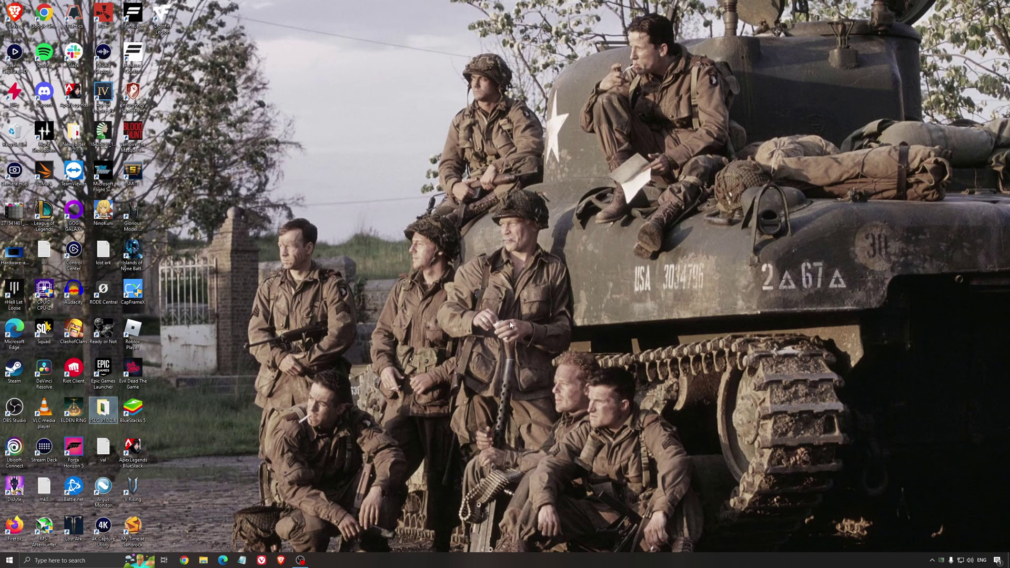
left_click(489, 282)
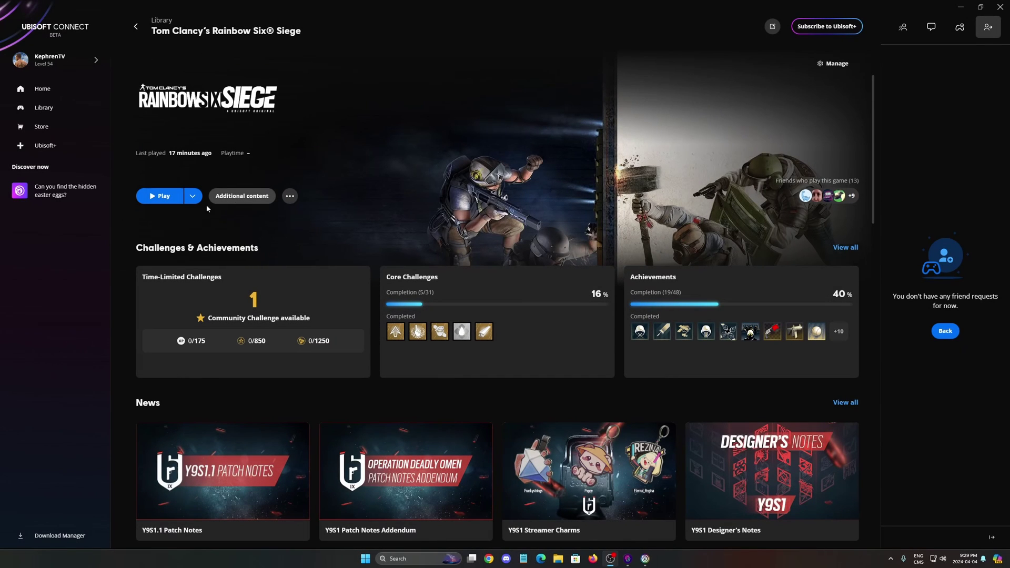
Step: Examine the launch options for Tom Clancy's Rainbow Six Siege in Ubisoft Connect, including the Vulkan version
left_click(193, 196)
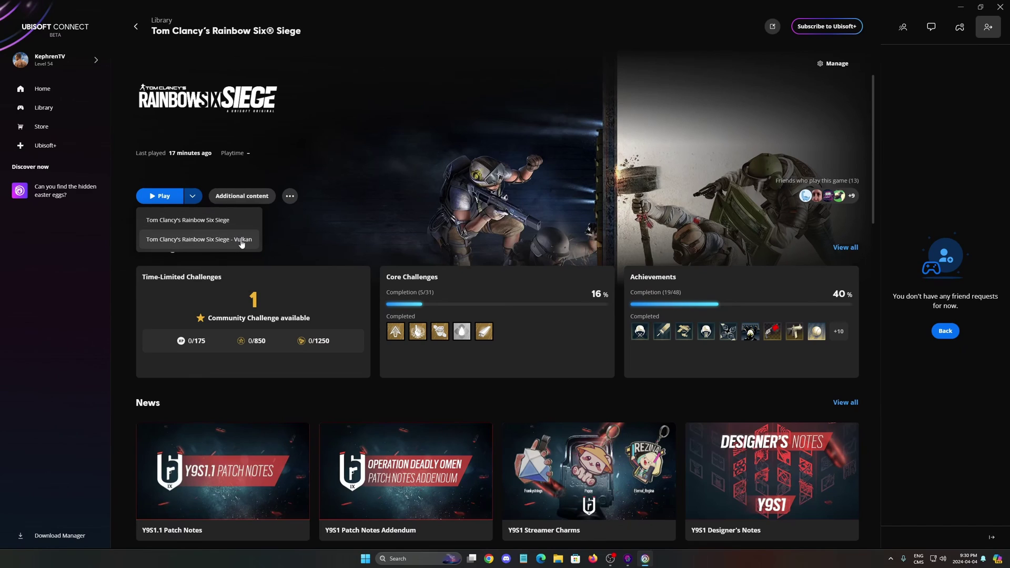
left_click(330, 241)
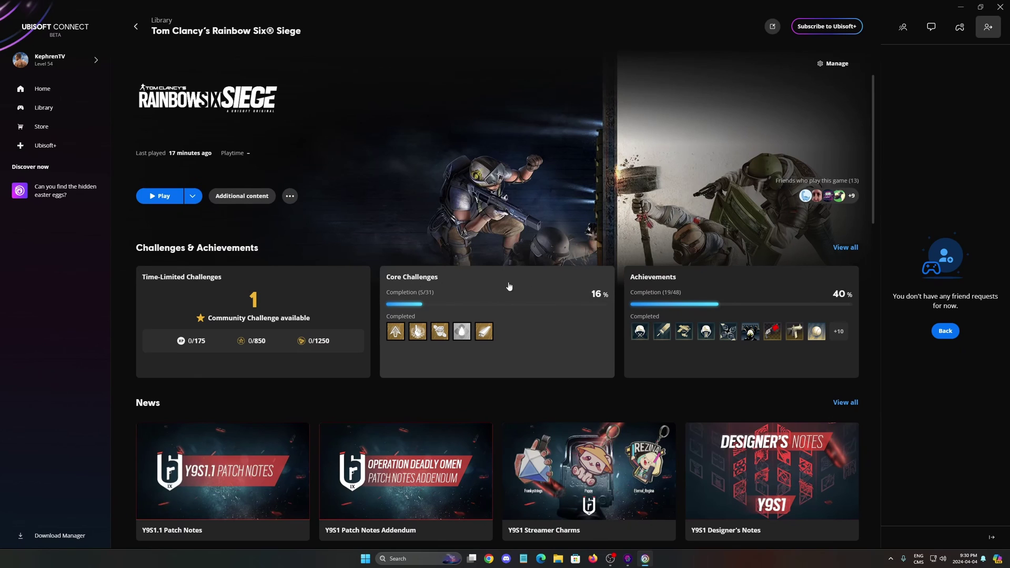
Step: Switch to DLSS Swapper and swap the DLSS version used by Rainbow Six Siege
left_click(629, 559)
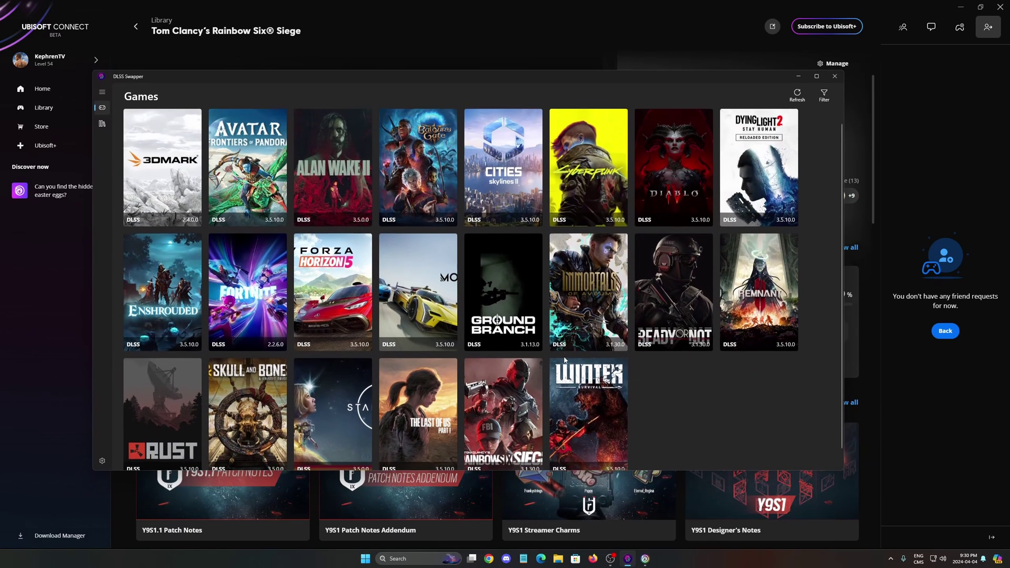
scroll(483, 289, "down", 1)
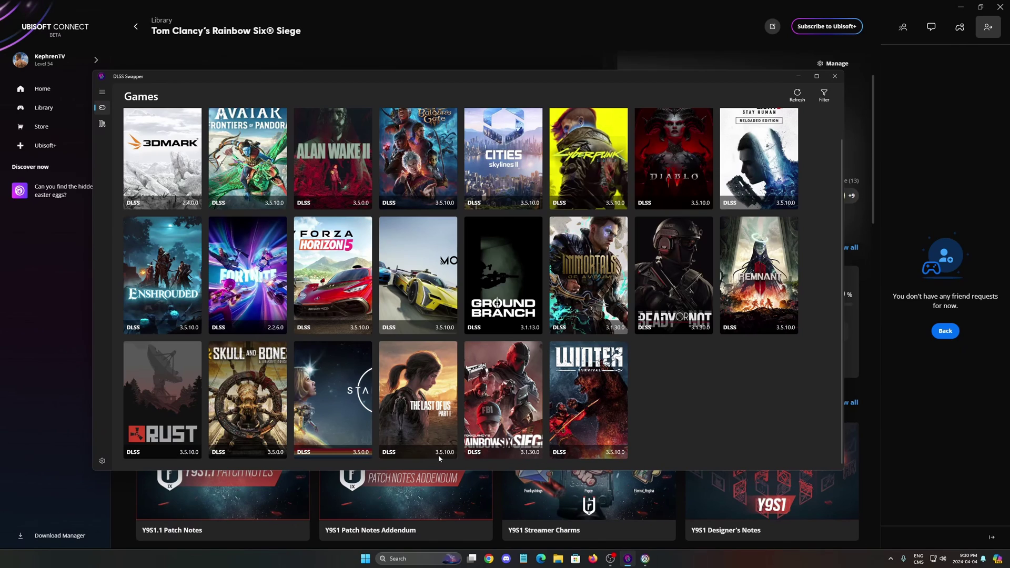
left_click(521, 374)
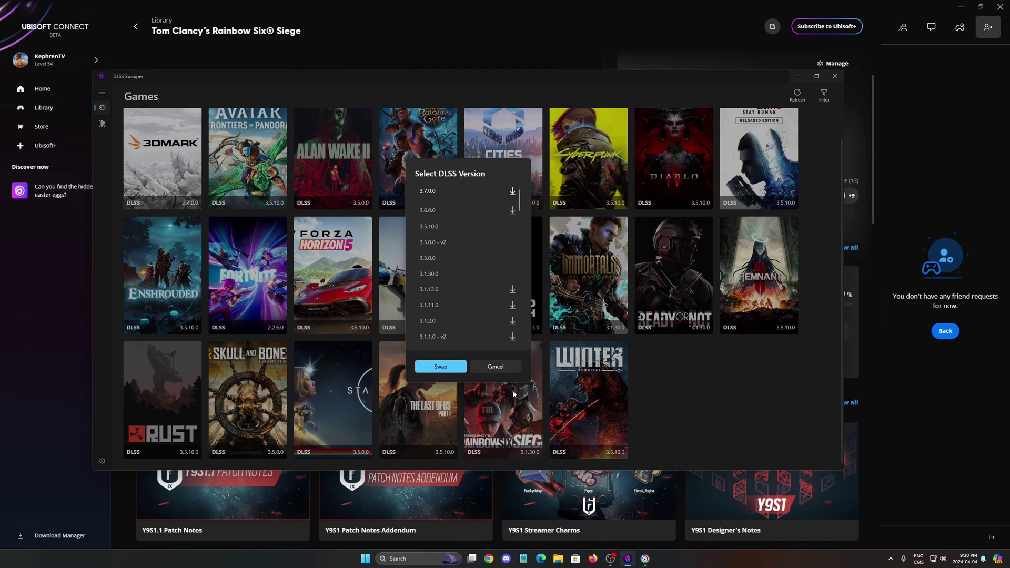
left_click(440, 367)
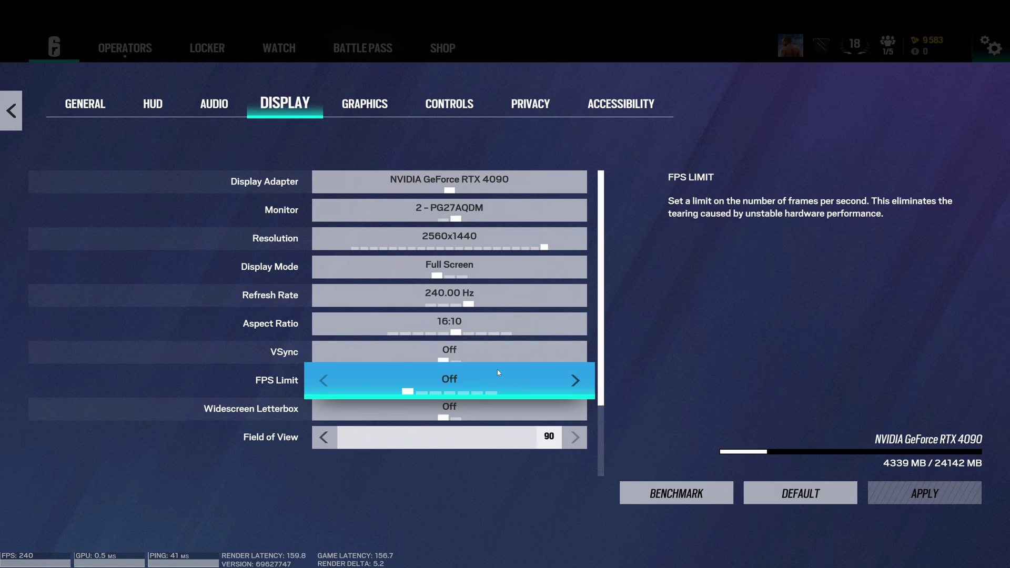
Step: Review the remaining Display settings, including VSync, FPS Limit and Field of View, and go to the Graphics quality settings
scroll(411, 426, "down", 3)
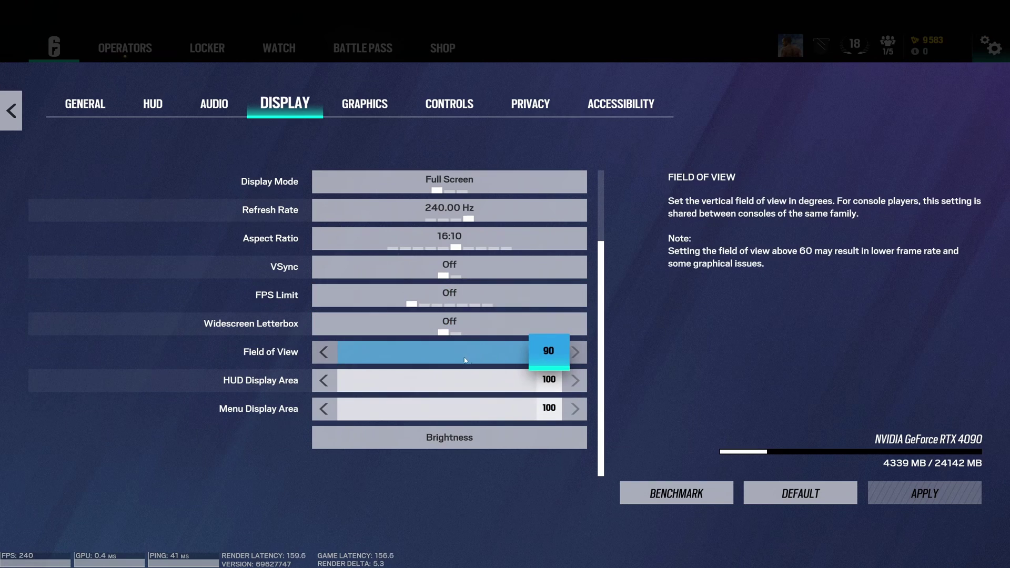
left_click_drag(464, 360, 658, 343)
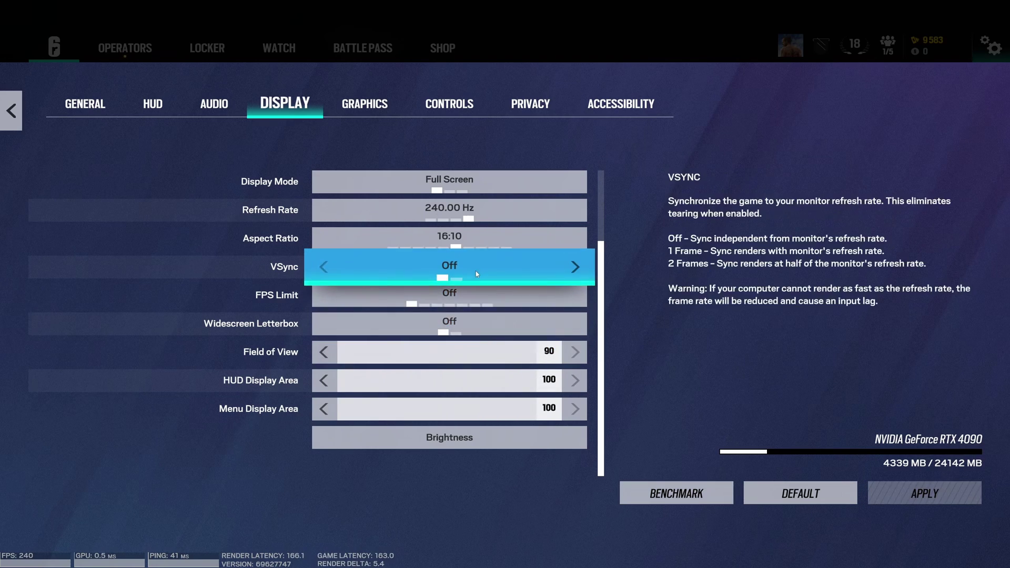
left_click(358, 116)
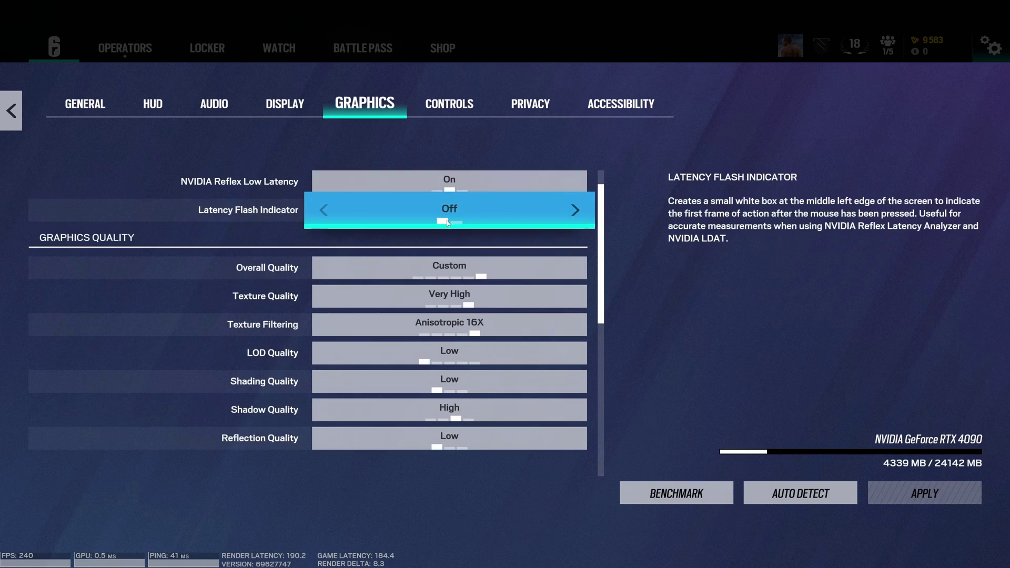
scroll(515, 253, "down", 1)
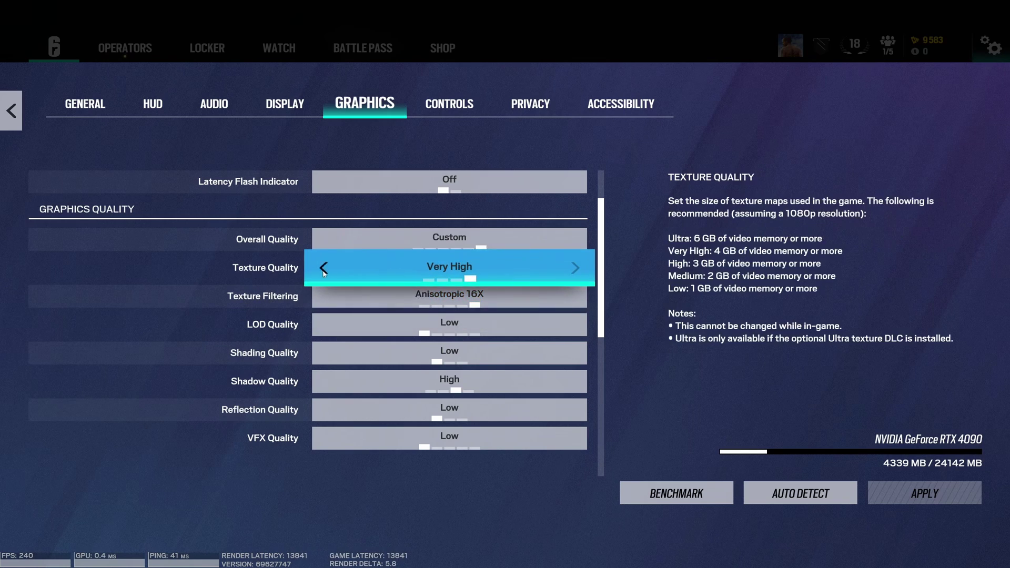
Step: Try Texture Quality at Medium and Texture Filtering at Anisotropic 4X, and restore them to Very High and Anisotropic 16X
key("Left")
key("Left")
key("Left")
key("Left")
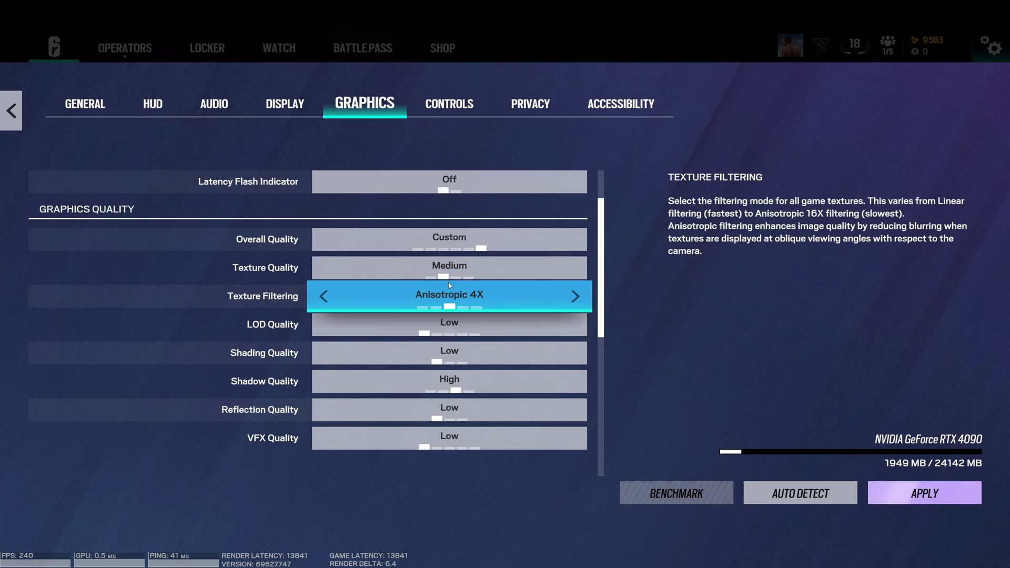
key("Right")
key("Right")
key("Right")
key("Right")
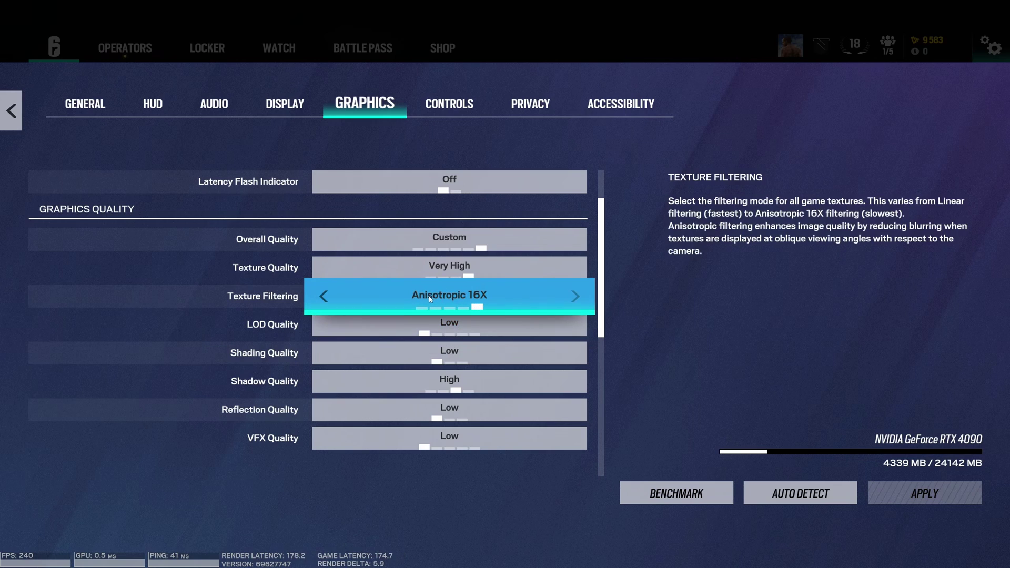
Step: Try lower Shadow Quality levels, including Medium, and return the setting to High
scroll(487, 295, "down", 3)
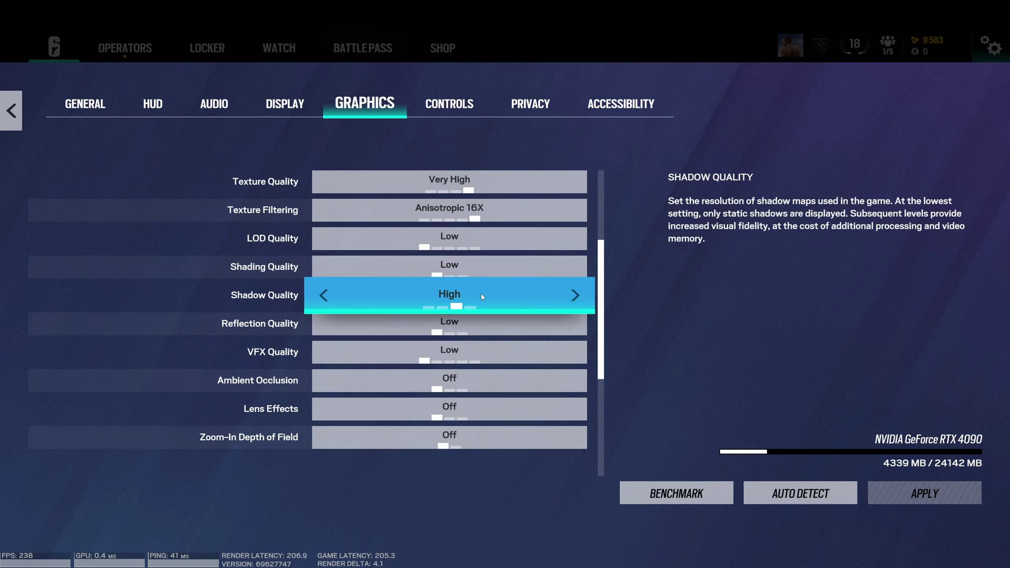
left_click(324, 295)
left_click(324, 295)
left_click(577, 303)
left_click(577, 302)
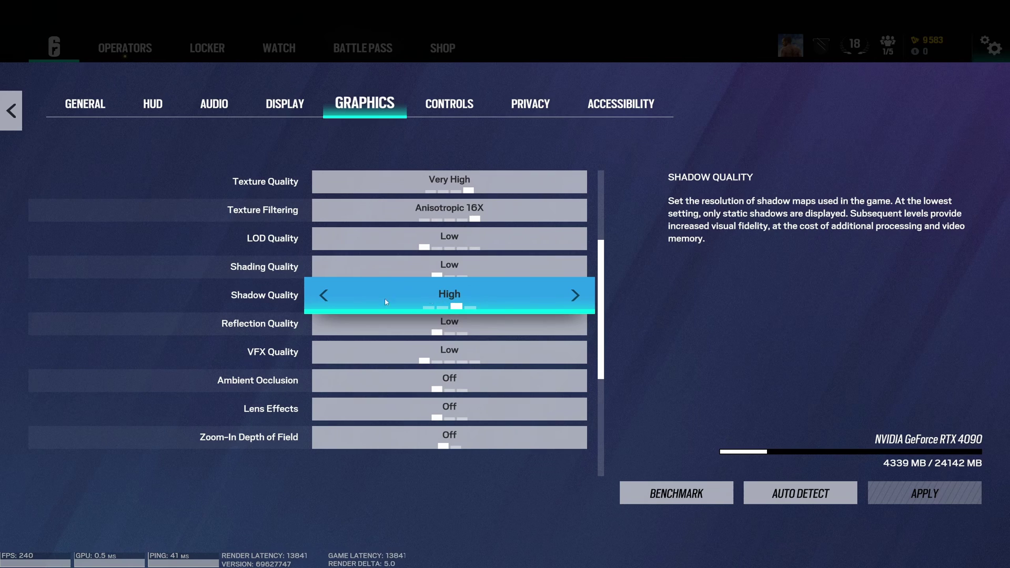
key("Left")
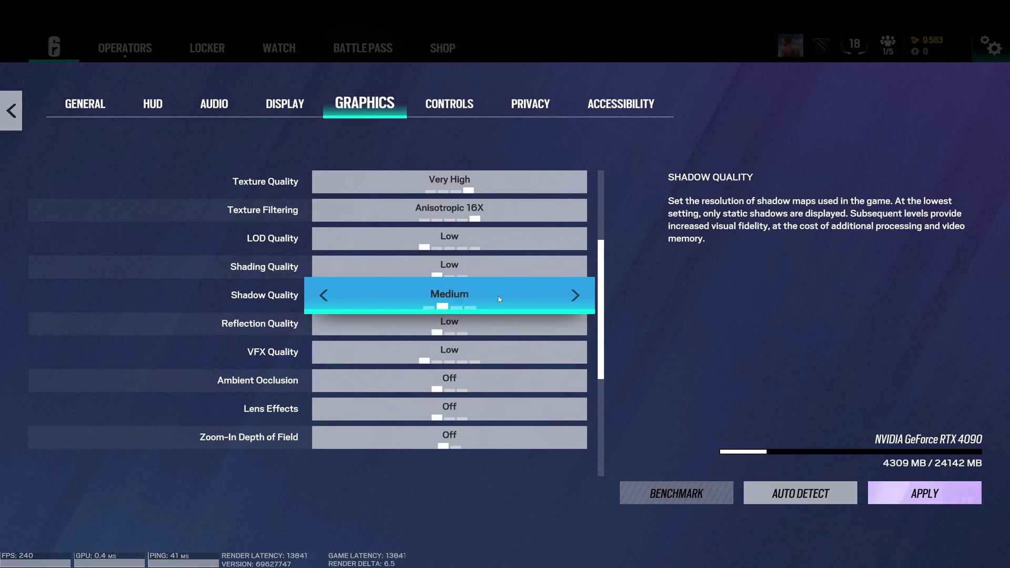
left_click(576, 296)
Step: Try AMD FidelityFX Super Resolution 2.0 at Quality and Ultra Quality, and switch it back off
scroll(466, 261, "down", 1)
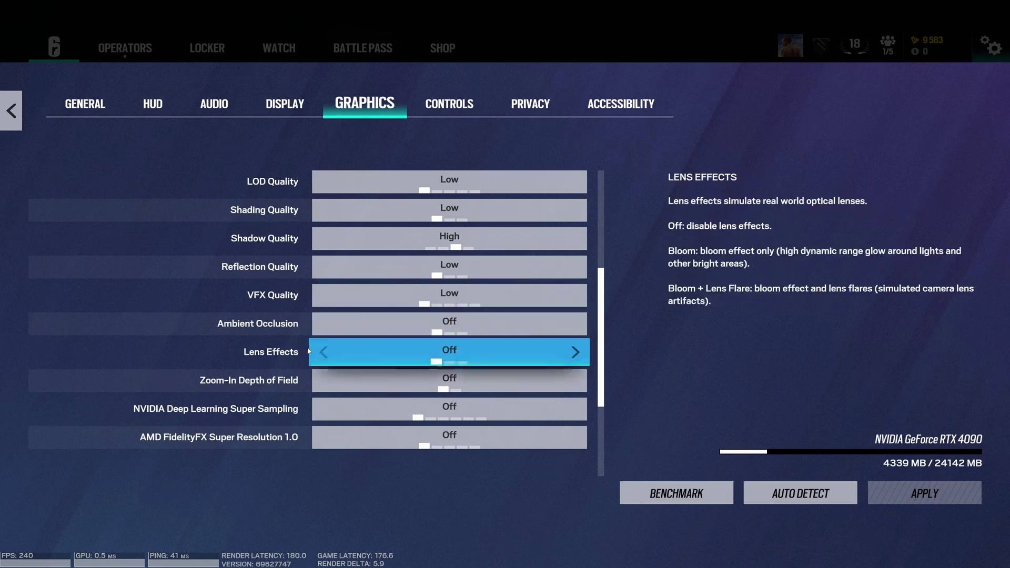
scroll(475, 350, "down", 2)
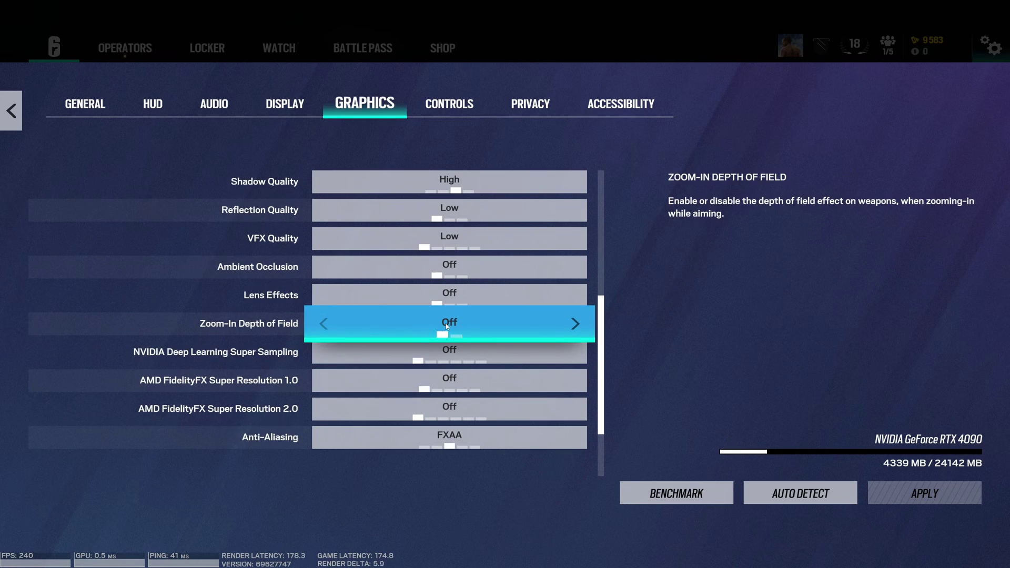
scroll(452, 329, "down", 2)
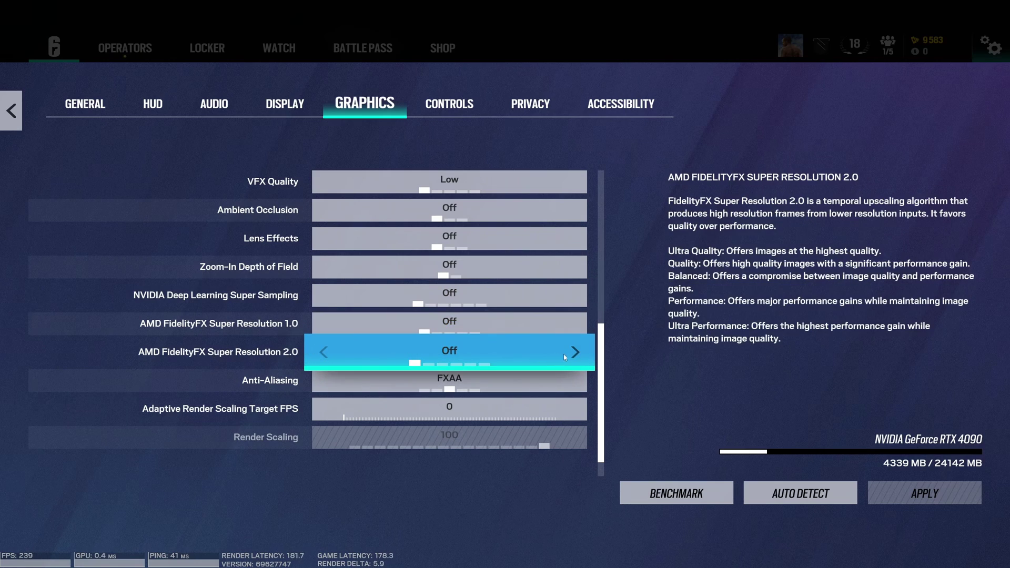
left_click(319, 361)
left_click(319, 361)
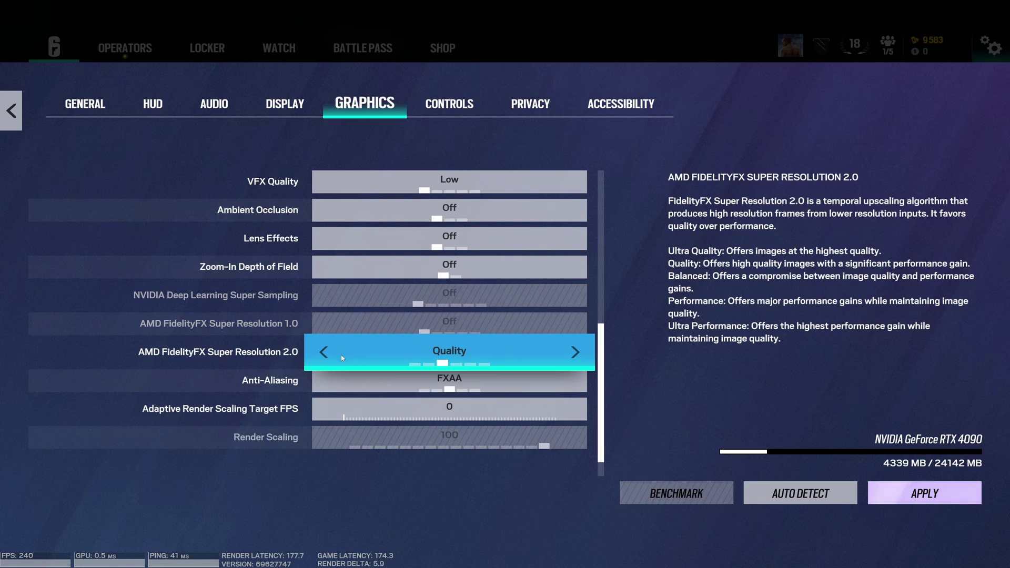
left_click(319, 361)
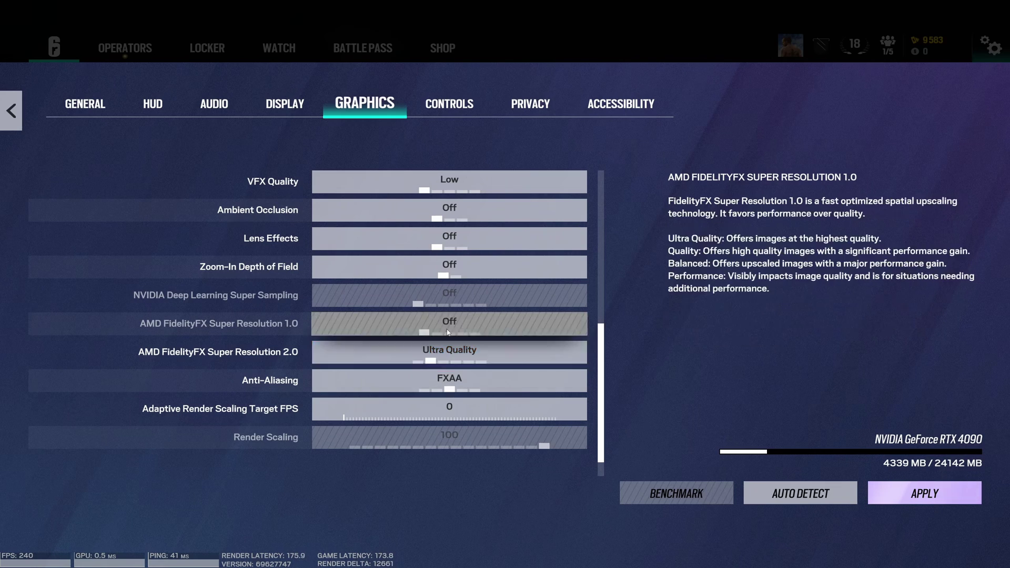
left_click(324, 352)
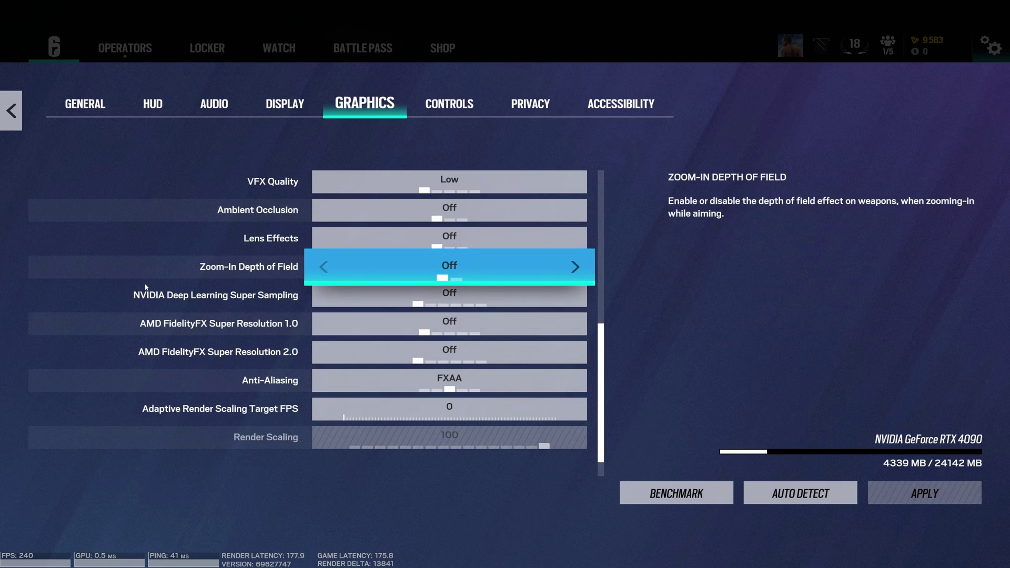
Step: Cycle through the NVIDIA Deep Learning Super Sampling modes starting from Auto, and switch it back off
left_click(575, 295)
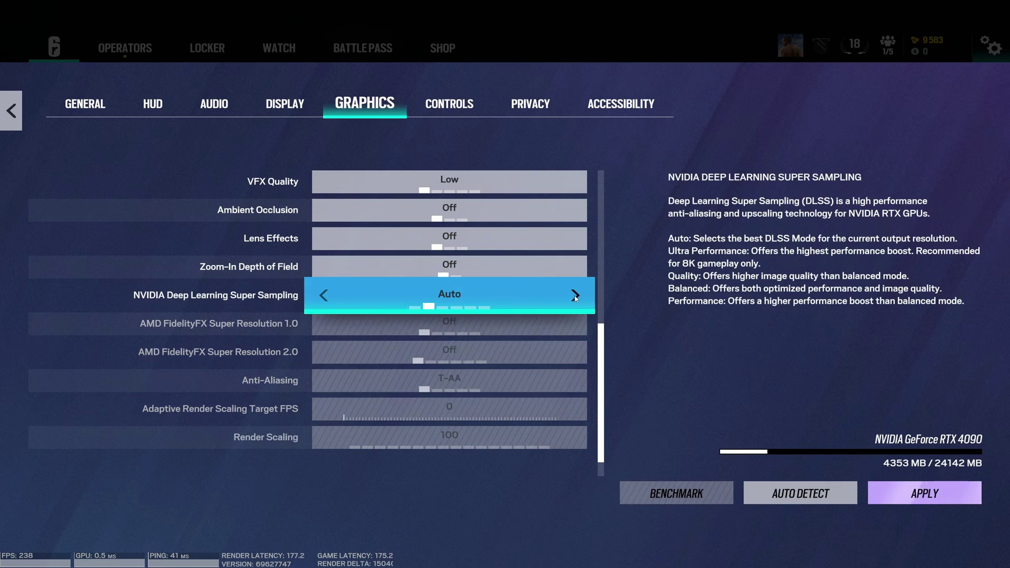
left_click(575, 295)
left_click(575, 295)
left_click(575, 295)
left_click(575, 296)
left_click(324, 295)
left_click(324, 296)
left_click(324, 295)
left_click(323, 295)
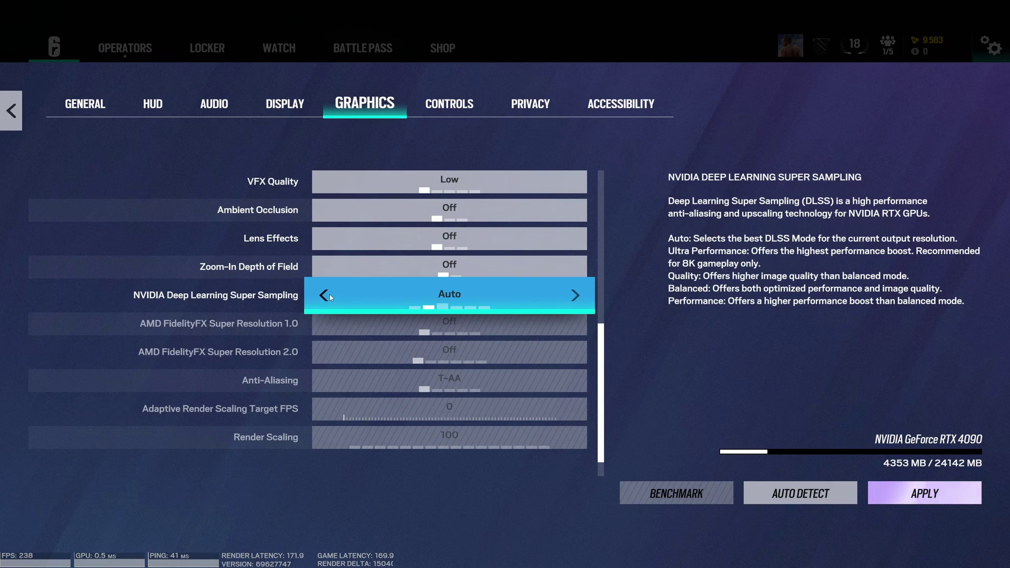
left_click(324, 295)
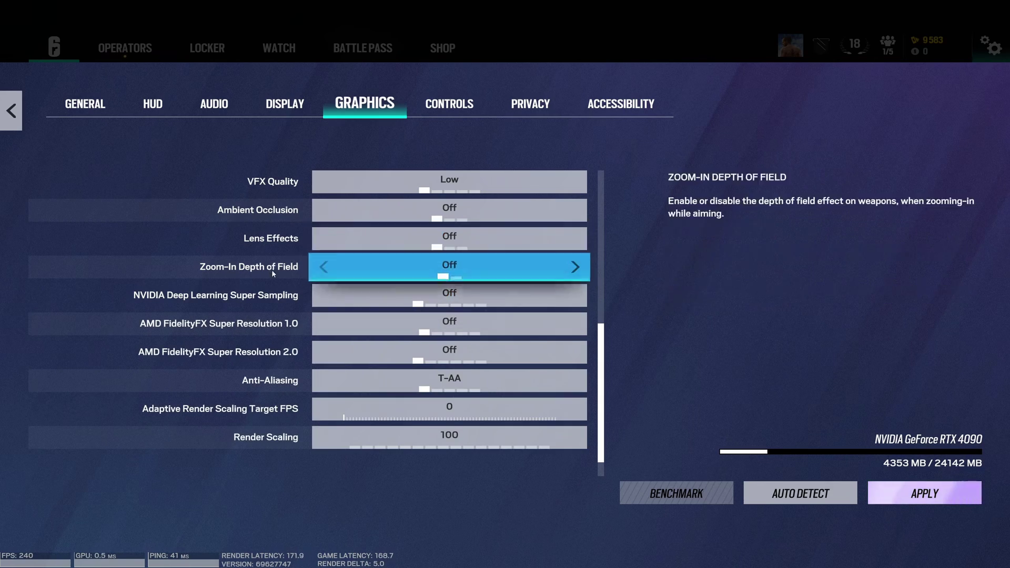
Step: Set Anti-Aliasing to FXAA and open the Controls settings
scroll(452, 319, "down", 1)
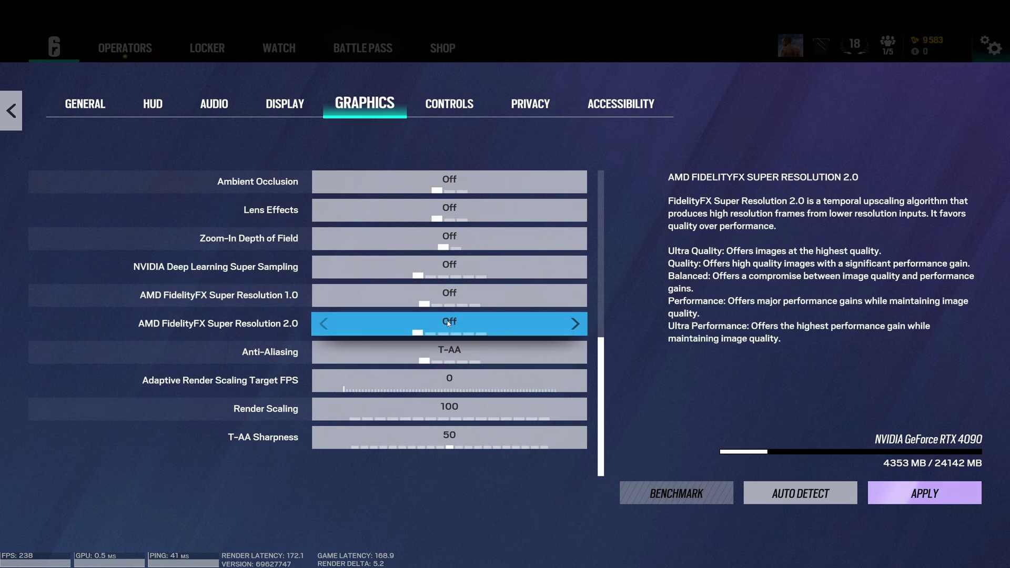
left_click(575, 352)
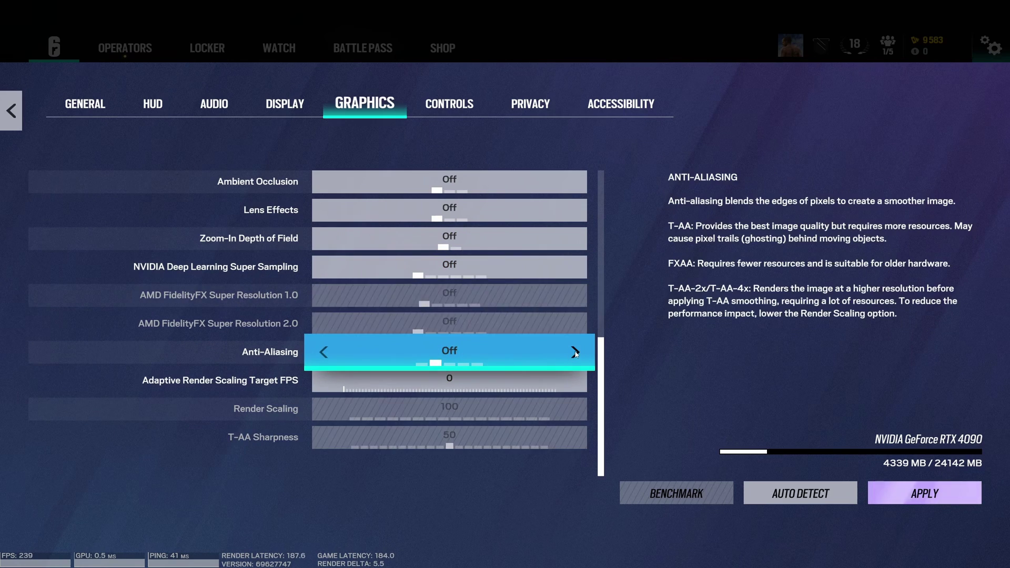
left_click(324, 352)
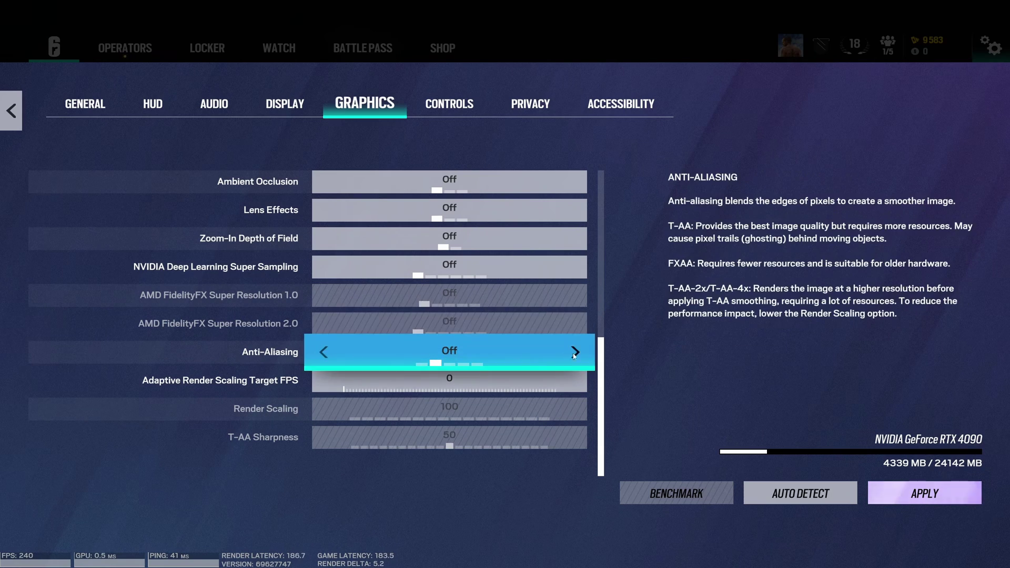
left_click(473, 355)
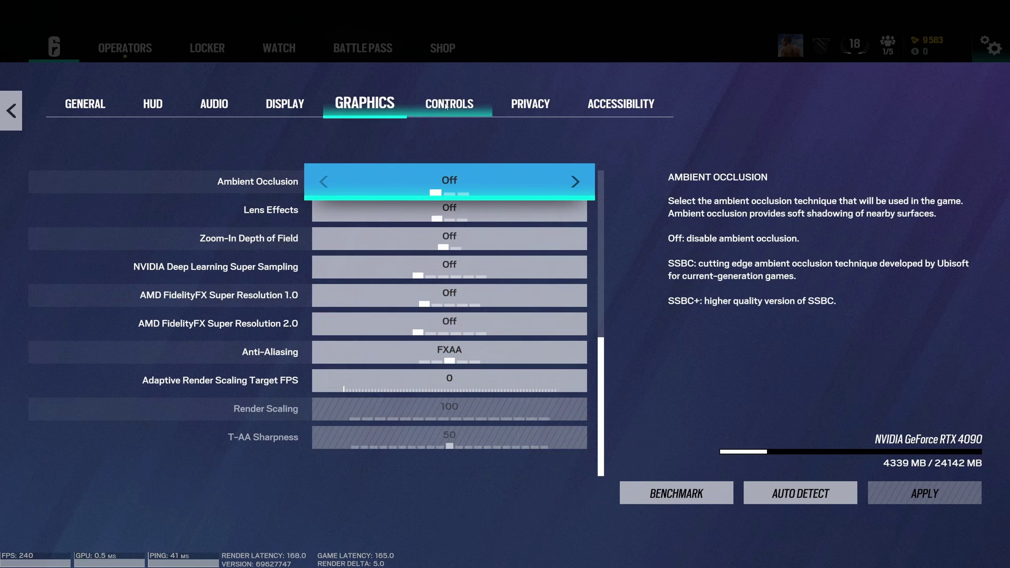
left_click(446, 106)
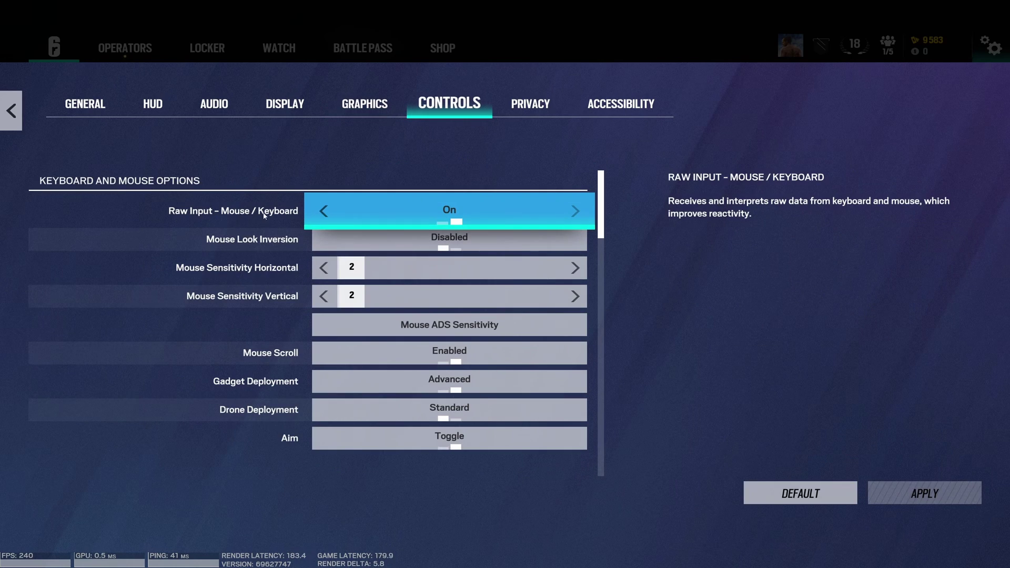